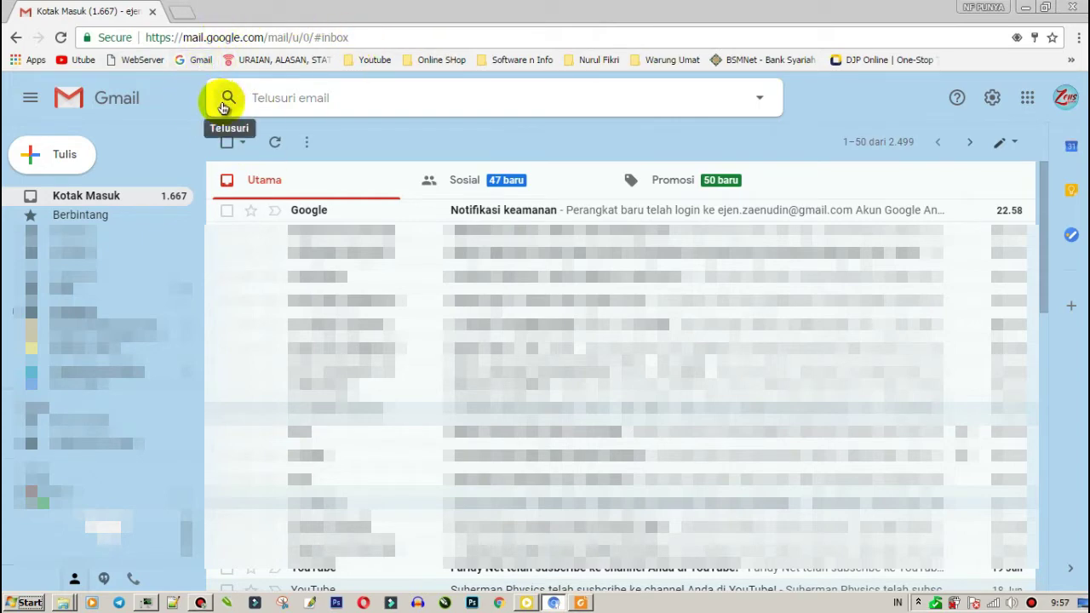
Search the mailbox for "repositori" and open the Repositori collaboration invitation email.
{"action": "left_click", "coordinate": [225, 103]}
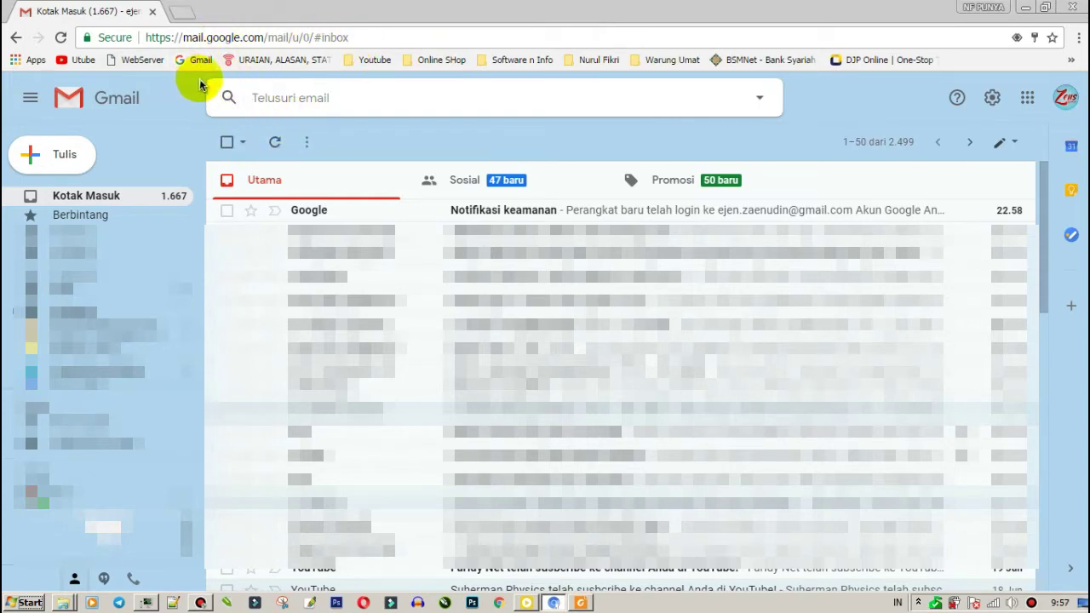
{"action": "left_click", "coordinate": [293, 101]}
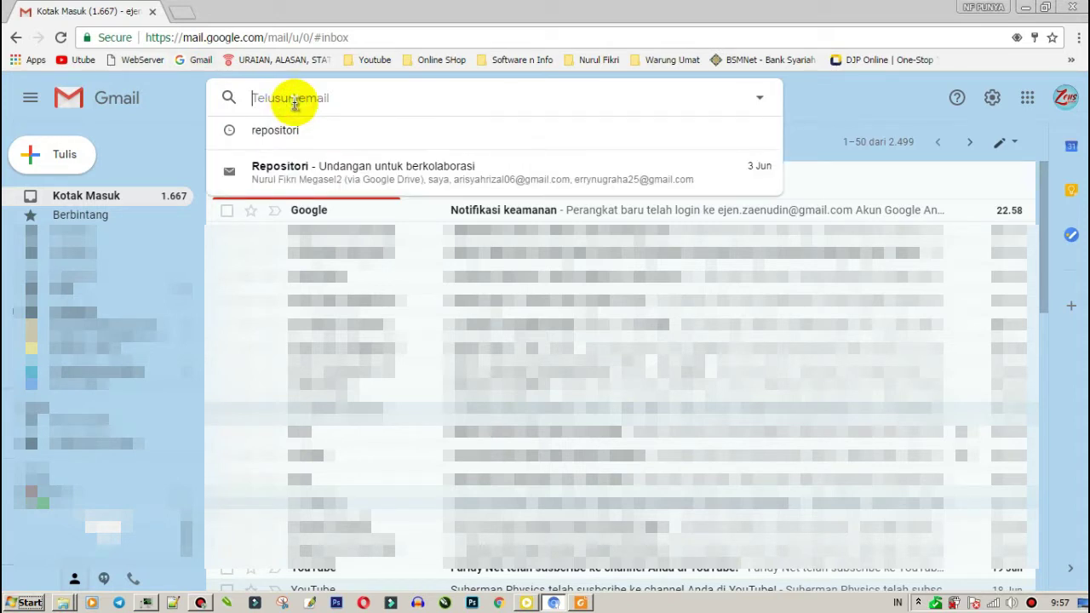
{"action": "type", "text": "repositori"}
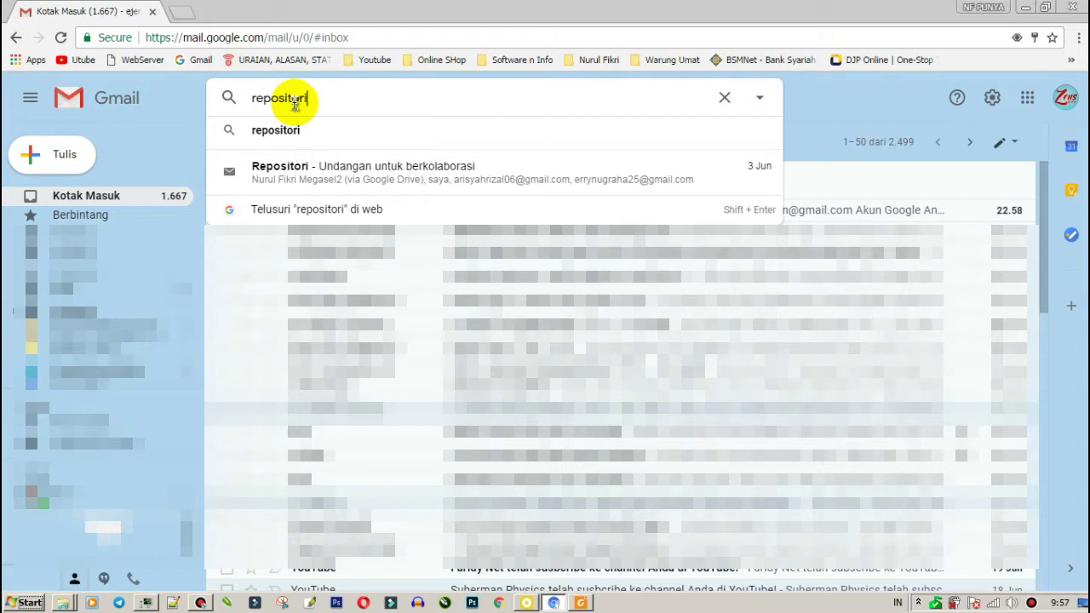
{"action": "key", "text": "Return"}
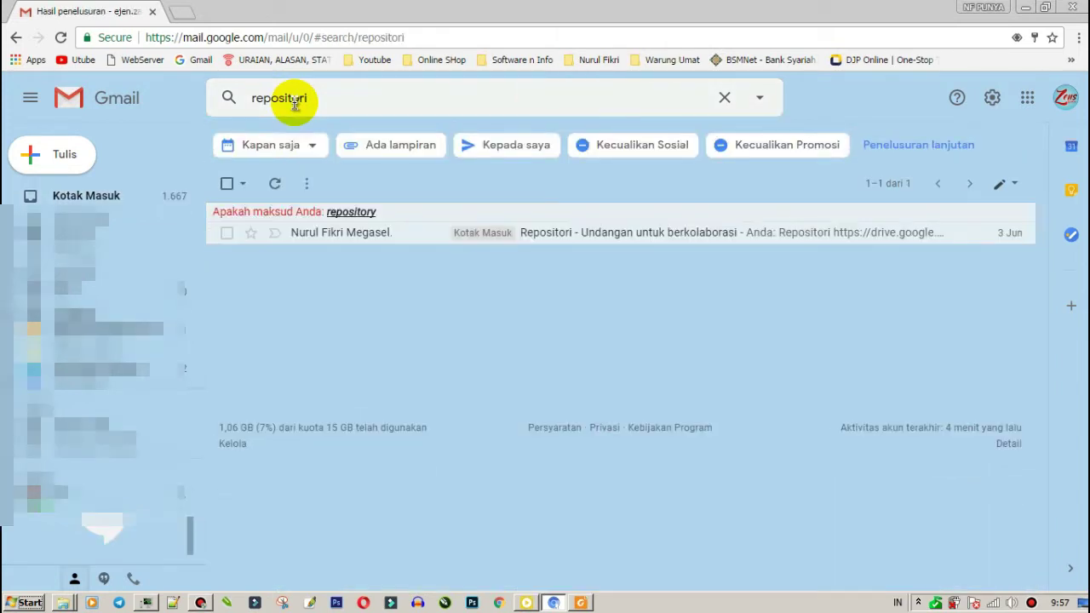
{"action": "left_click", "coordinate": [406, 243]}
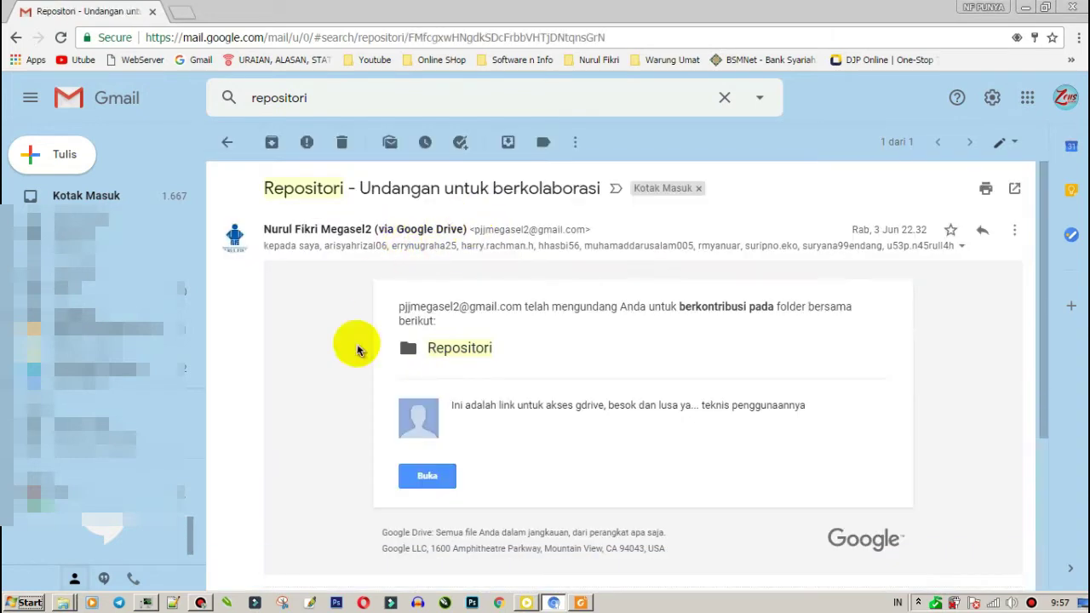
Open the shared Repositori folder from the invitation, and open the _Laporan_Wali_Kelas spreadsheet inside Superintensif 2020 > Wali_Kelas.
{"action": "left_click", "coordinate": [428, 478]}
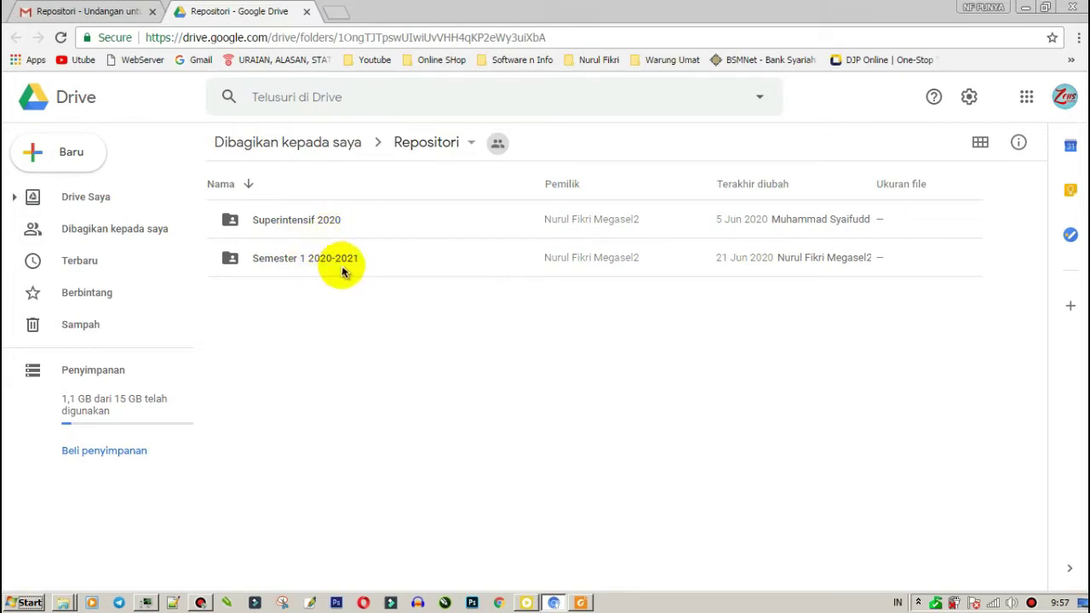
{"action": "double_click", "coordinate": [294, 220]}
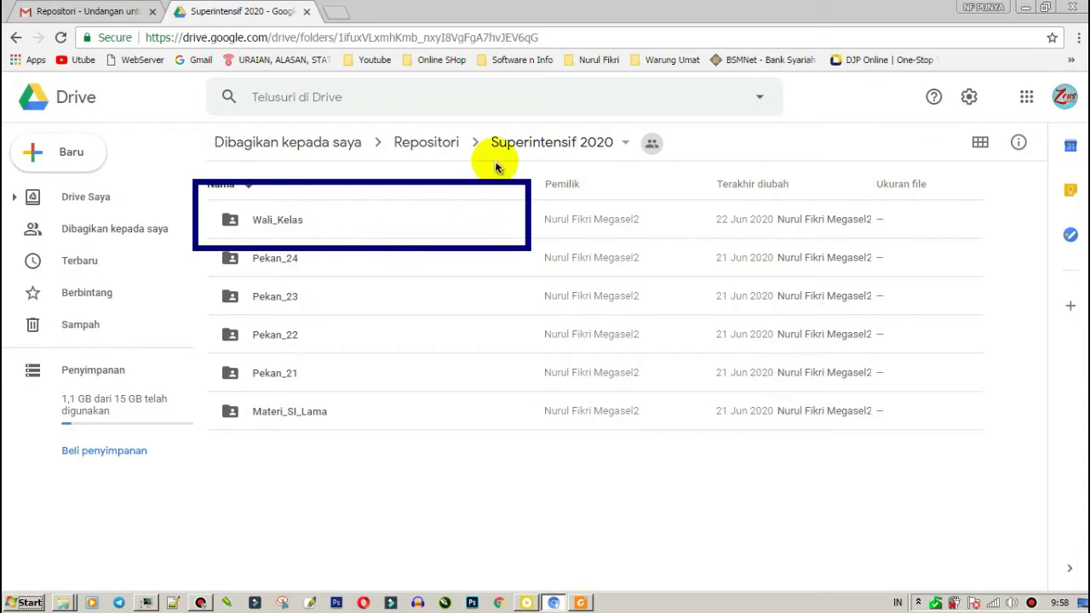
{"action": "double_click", "coordinate": [291, 229]}
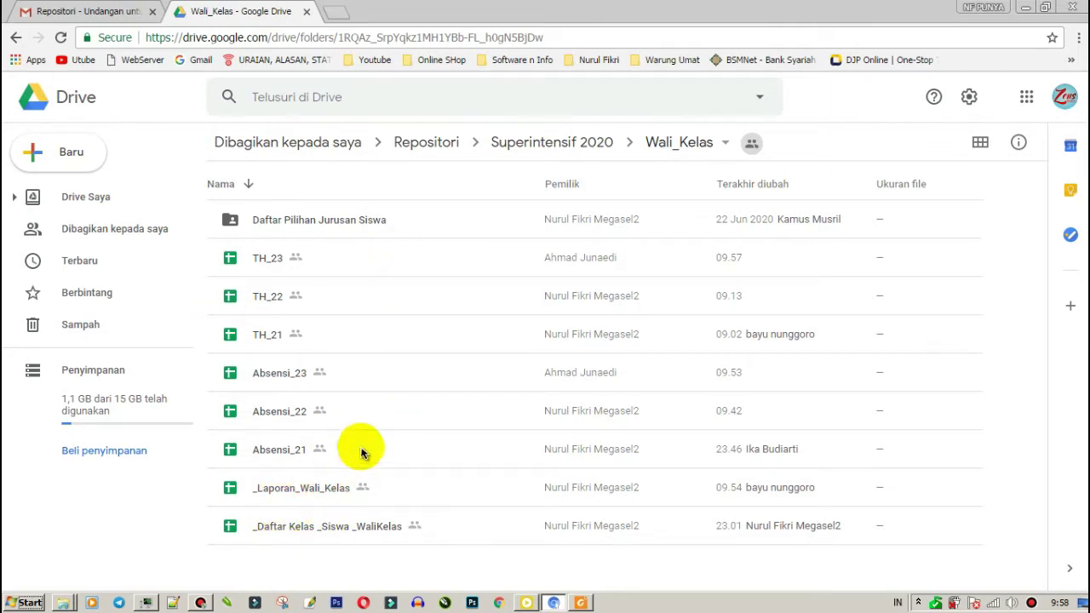
{"action": "double_click", "coordinate": [298, 492]}
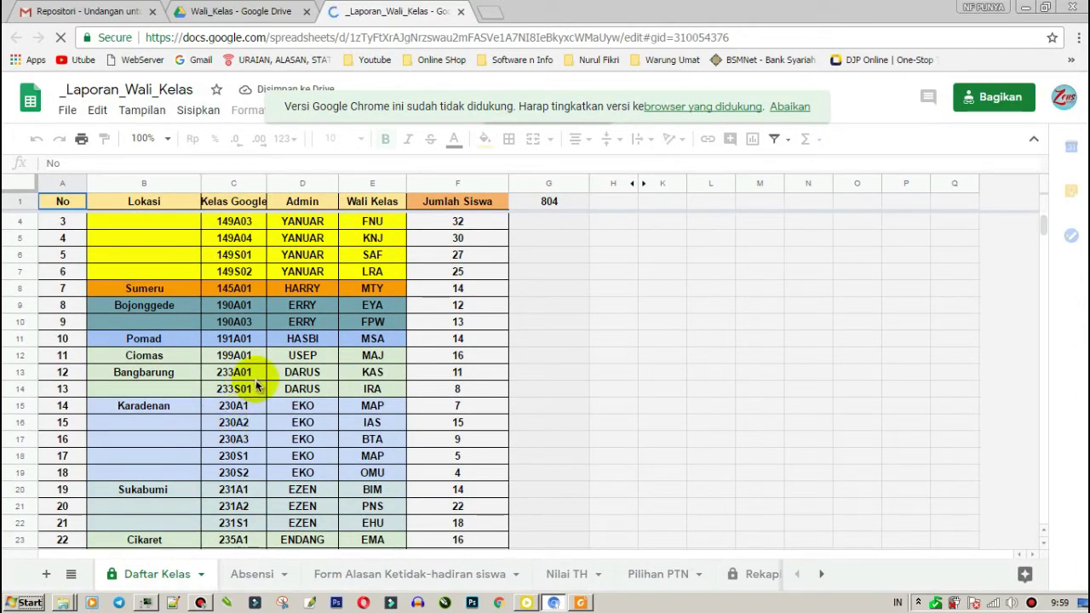
Switch from the Daftar Kelas sheet to the Perkembangan Siswa sheet.
{"action": "scroll", "coordinate": [256, 379], "scroll_direction": "up", "scroll_amount": 1}
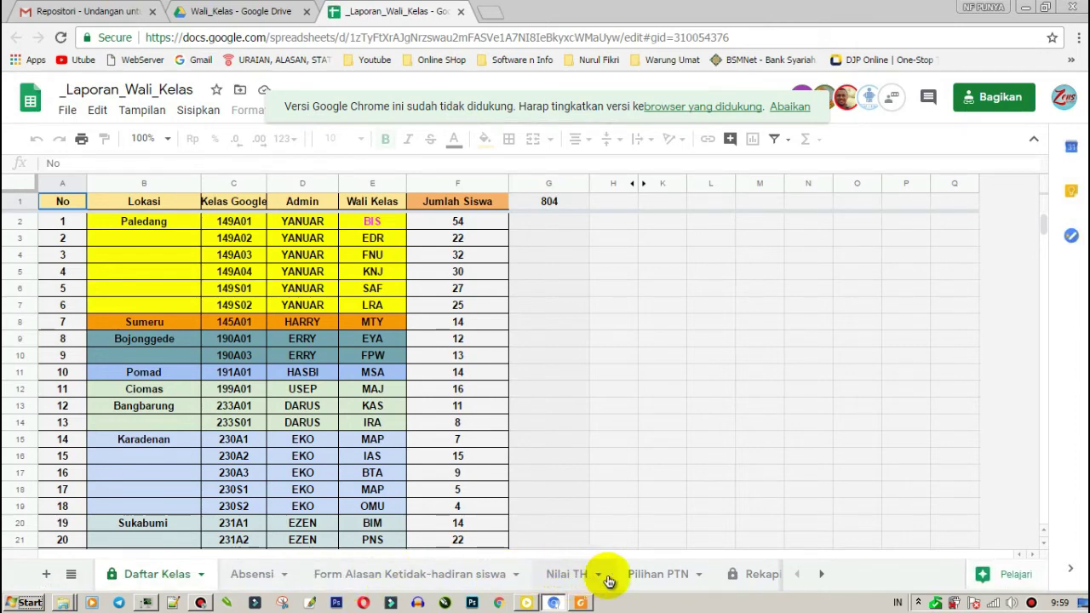
{"action": "left_click", "coordinate": [821, 574]}
{"action": "left_click", "coordinate": [821, 574]}
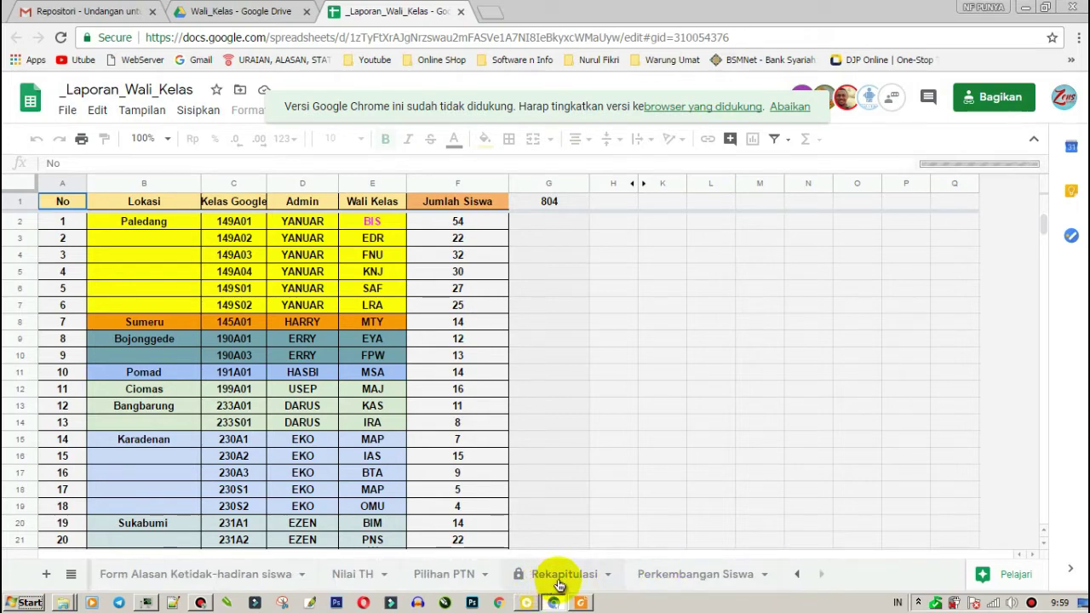
{"action": "left_click", "coordinate": [696, 575]}
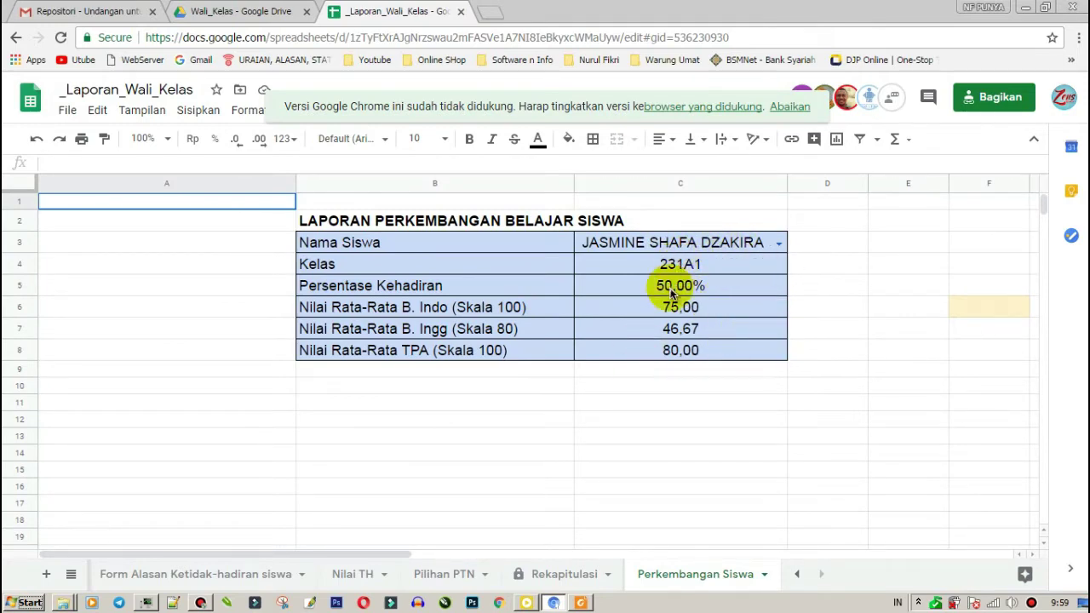
Set the Nama Siswa cell of the learning progress report to another student's name, accepting the suggested full name.
{"action": "left_click", "coordinate": [597, 254]}
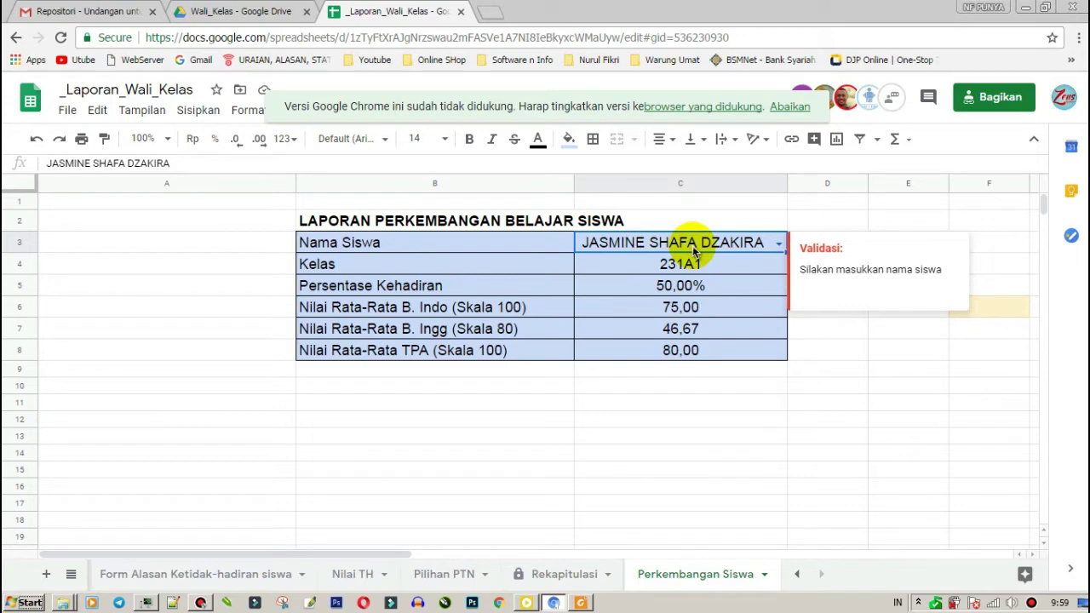
{"action": "type", "text": "anneke"}
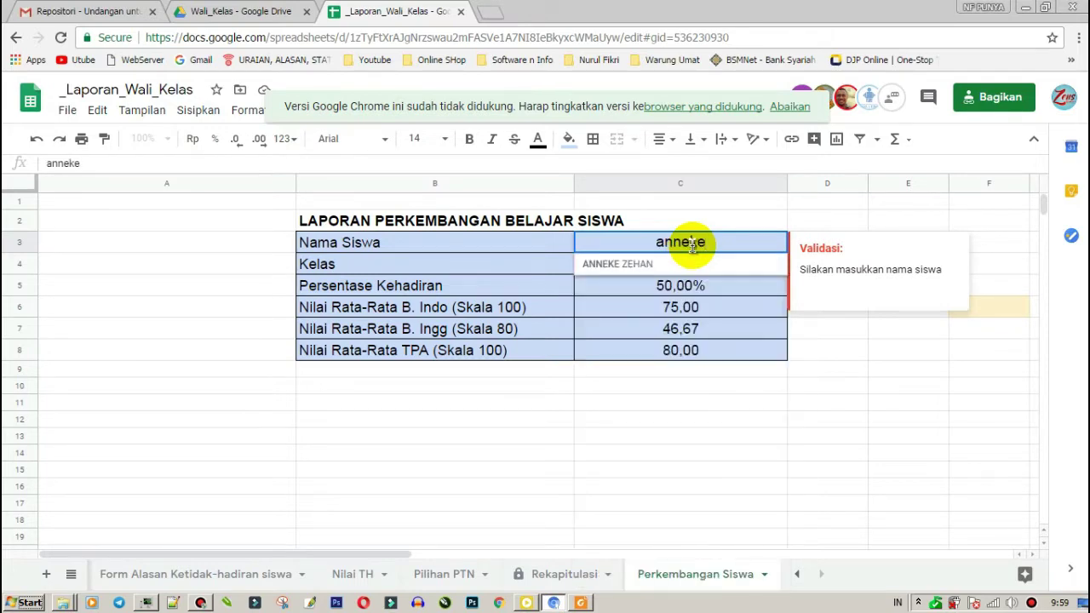
{"action": "left_click", "coordinate": [652, 265]}
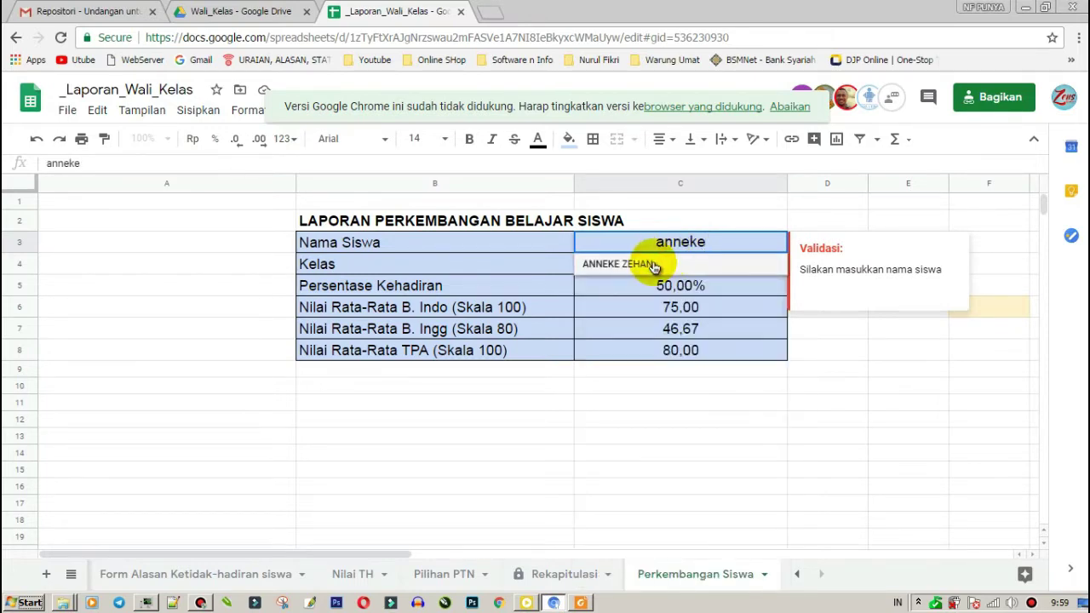
{"action": "left_click", "coordinate": [654, 265]}
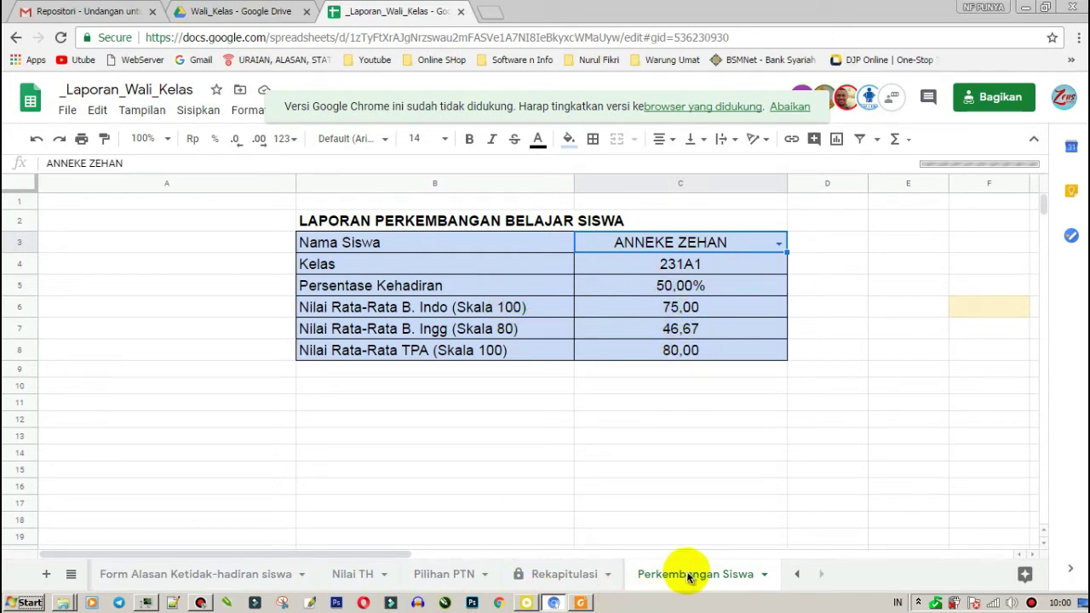
Switch to the Absensi sheet of the report.
{"action": "left_click", "coordinate": [803, 573]}
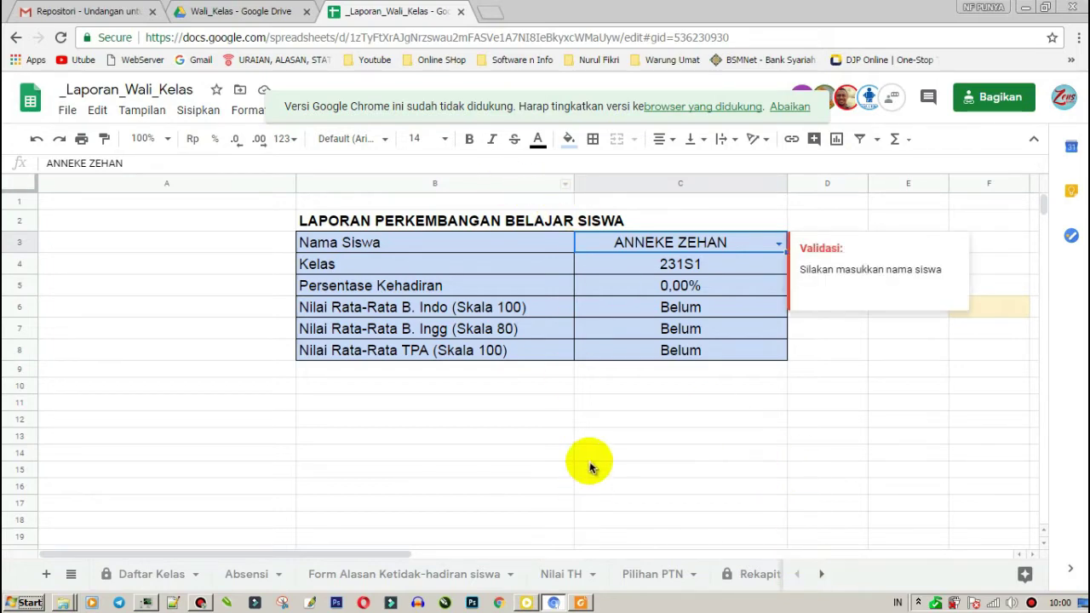
{"action": "left_click", "coordinate": [260, 576]}
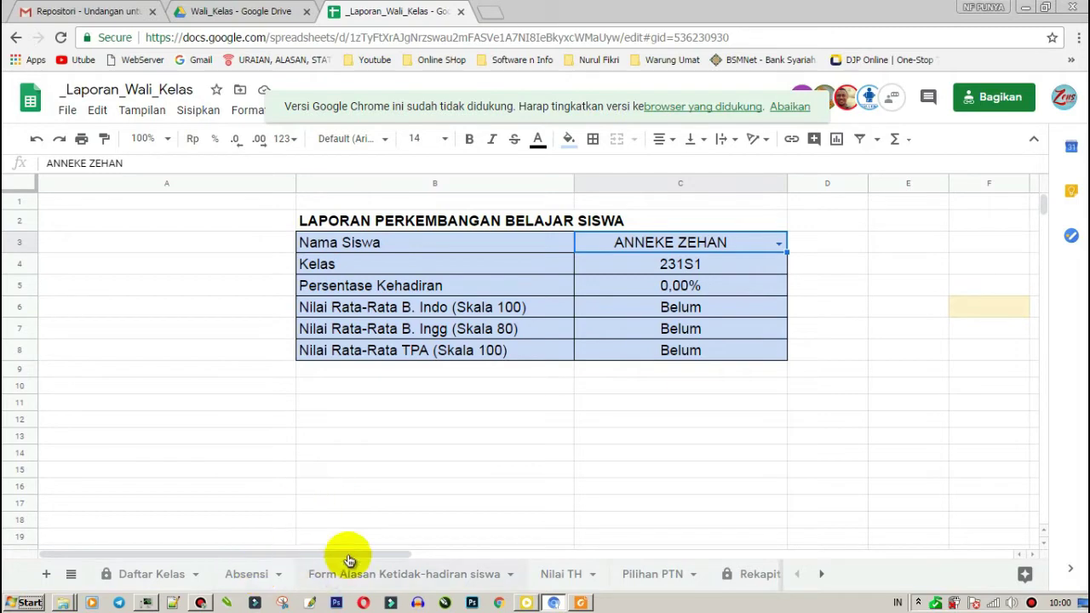
{"action": "left_click", "coordinate": [256, 576]}
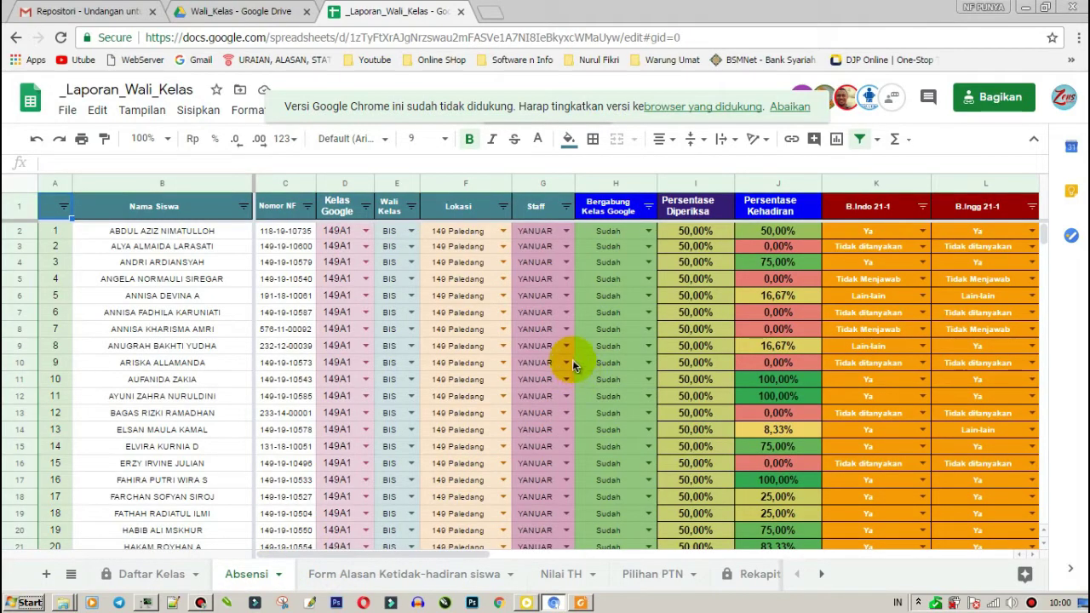
Look through the student attendance rows of the Absensi sheet and return to its first row.
{"action": "scroll", "coordinate": [608, 311], "scroll_direction": "down", "scroll_amount": 2}
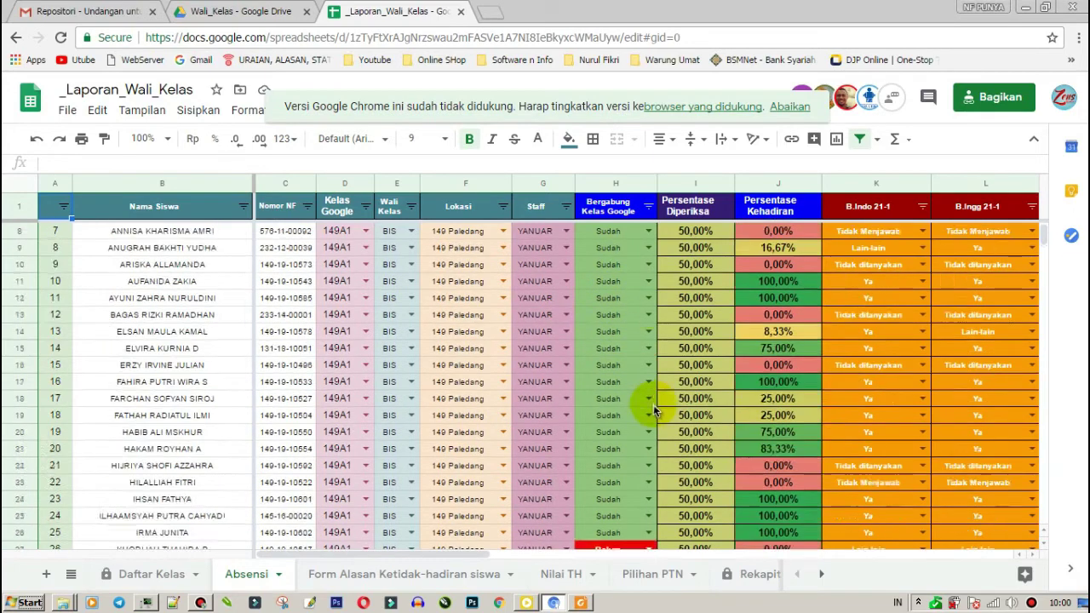
{"action": "scroll", "coordinate": [652, 409], "scroll_direction": "up", "scroll_amount": 2}
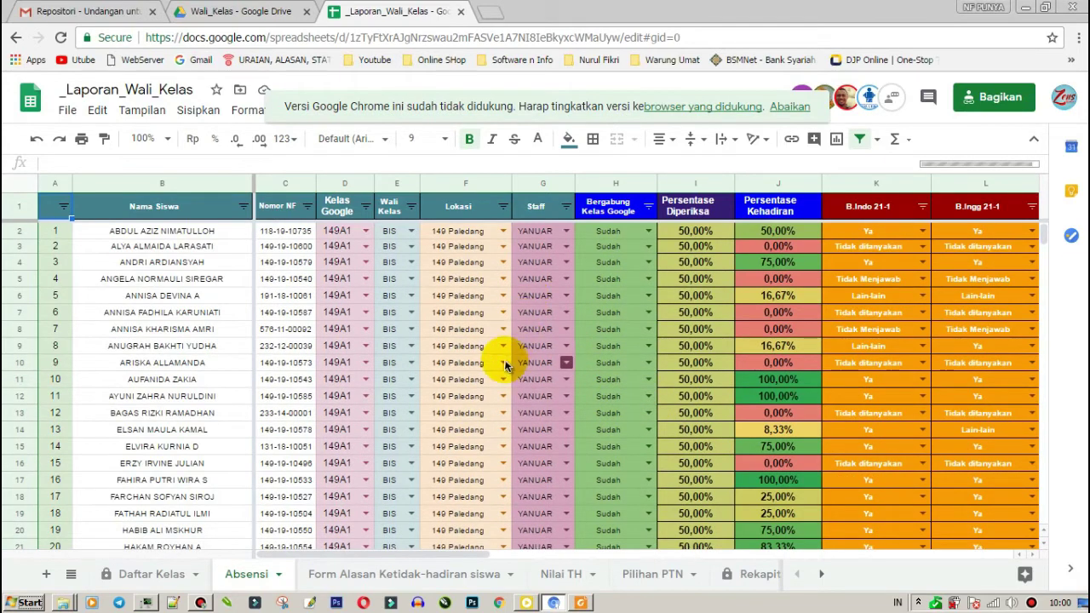
{"action": "scroll", "coordinate": [490, 378], "scroll_direction": "down", "scroll_amount": 5}
{"action": "scroll", "coordinate": [490, 378], "scroll_direction": "down", "scroll_amount": 6}
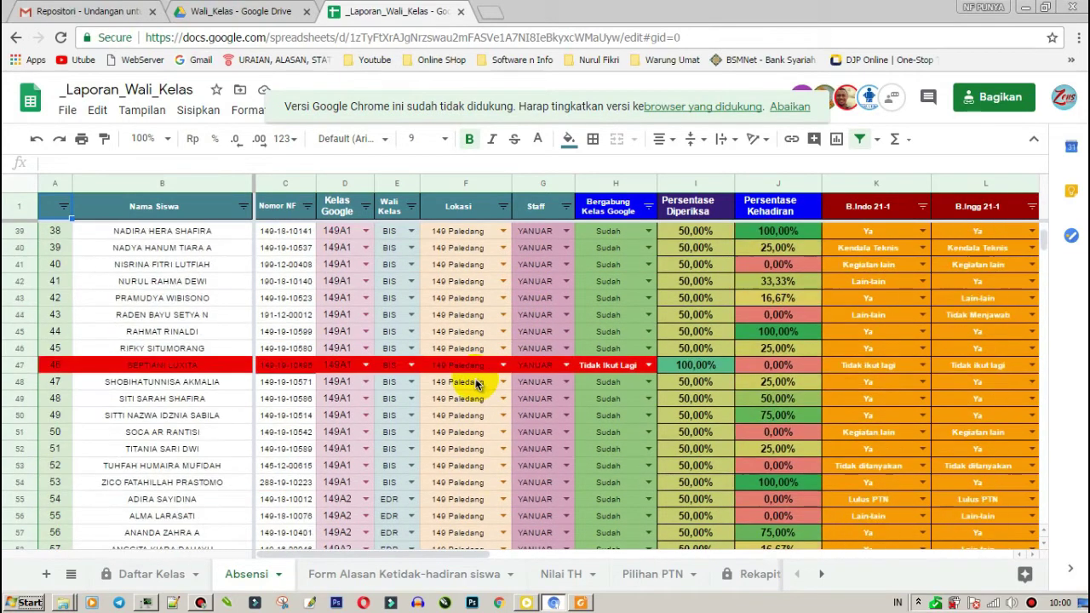
{"action": "scroll", "coordinate": [473, 386], "scroll_direction": "down", "scroll_amount": 1}
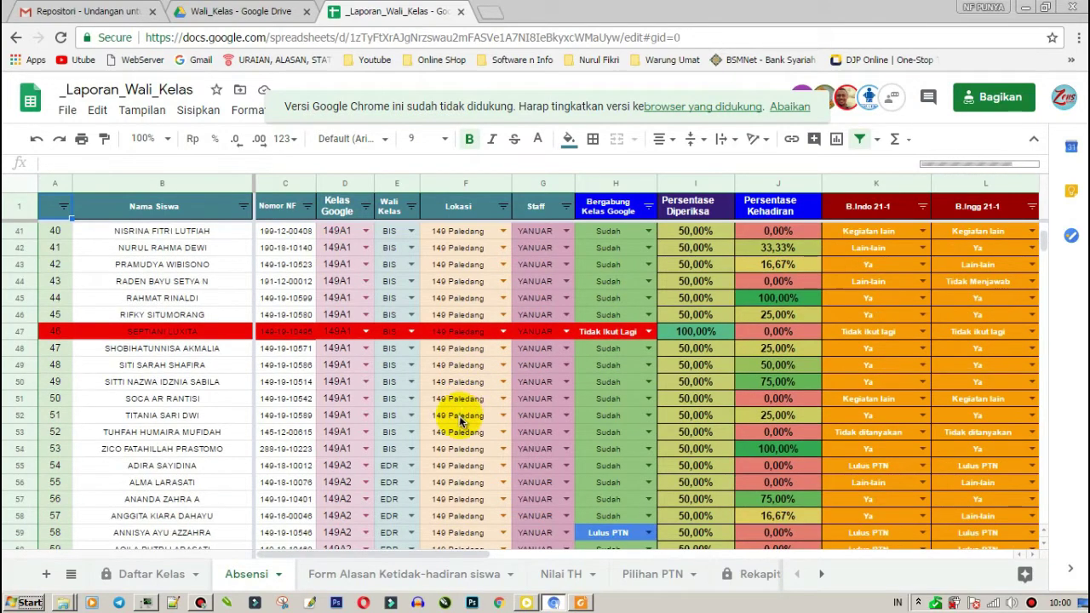
{"action": "scroll", "coordinate": [460, 431], "scroll_direction": "down", "scroll_amount": 20}
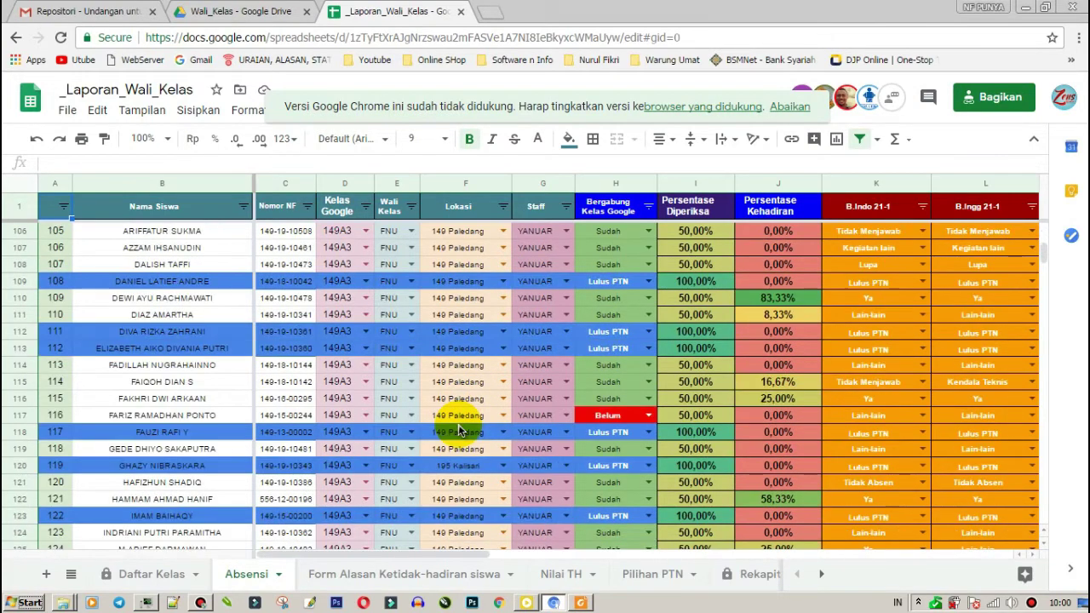
{"action": "scroll", "coordinate": [464, 436], "scroll_direction": "down", "scroll_amount": 6}
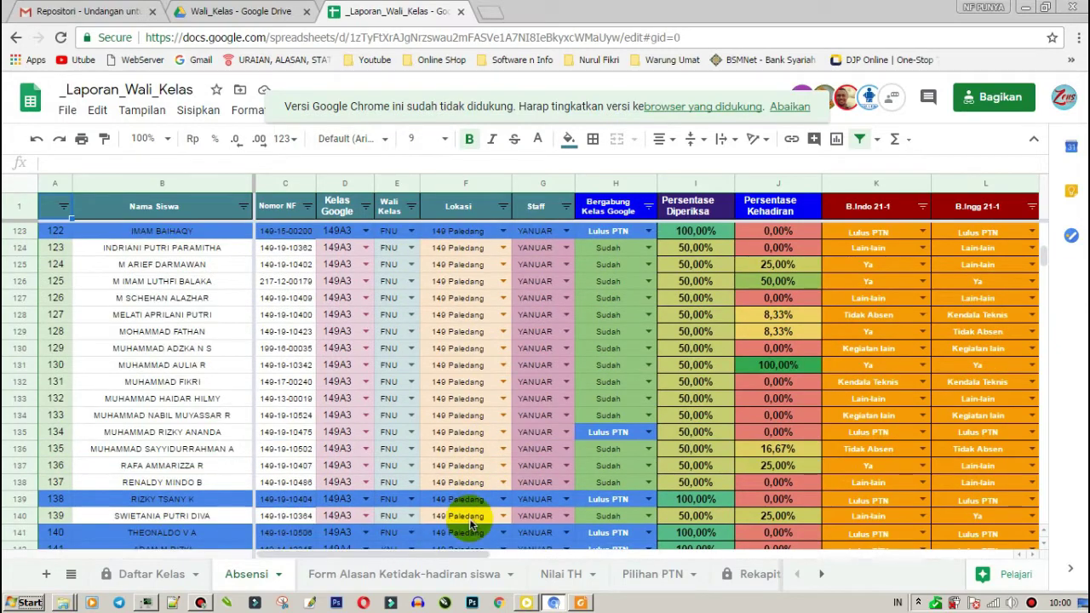
{"action": "scroll", "coordinate": [481, 503], "scroll_direction": "down", "scroll_amount": 3}
{"action": "scroll", "coordinate": [493, 452], "scroll_direction": "up", "scroll_amount": 13}
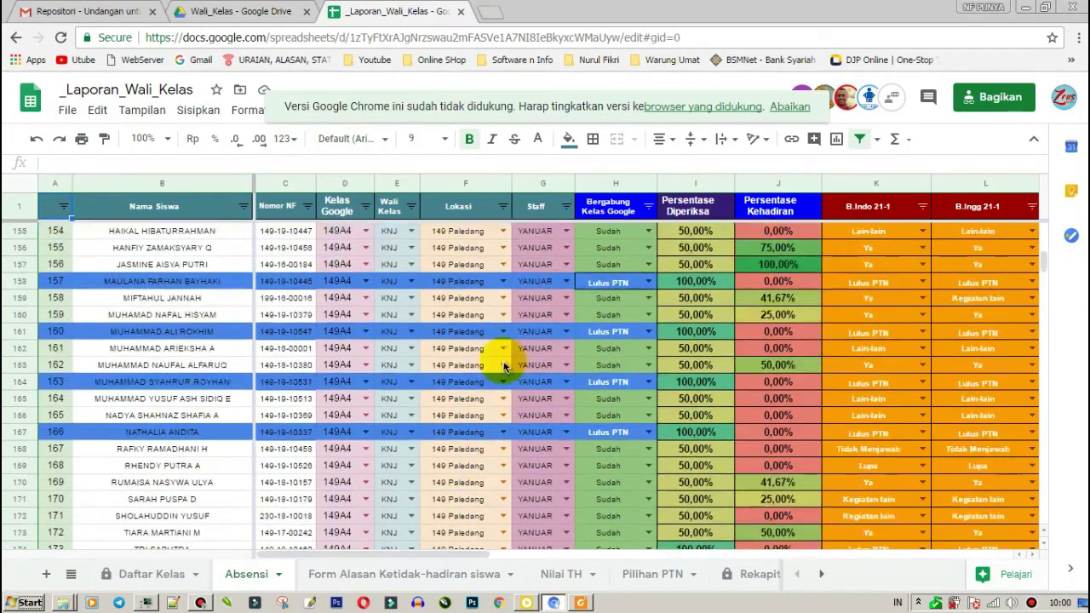
{"action": "scroll", "coordinate": [530, 408], "scroll_direction": "up", "scroll_amount": 20}
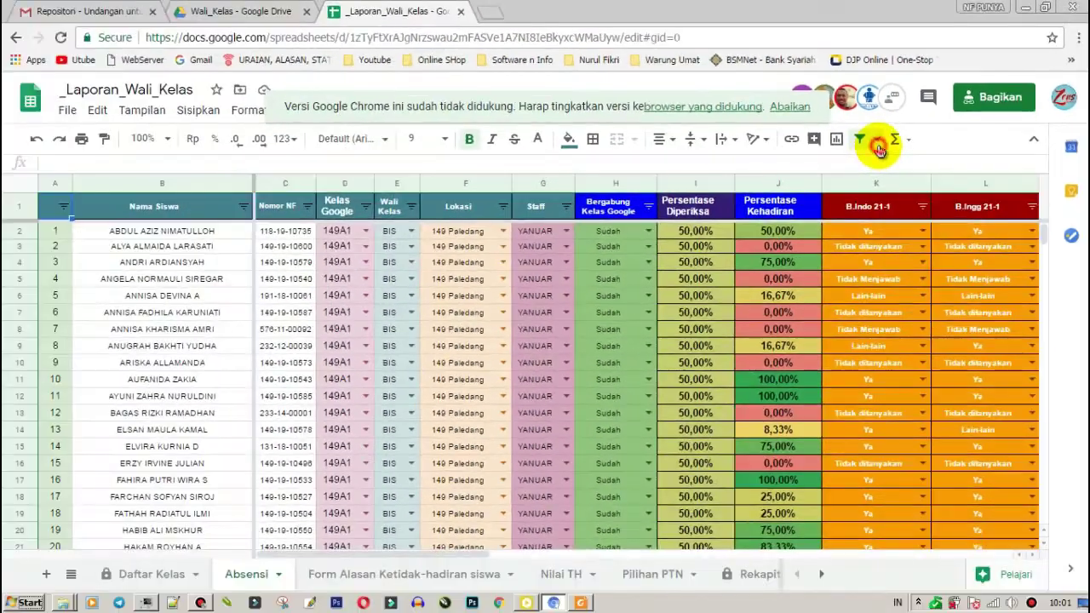
Apply the saved filter view 231 RA Kosasih to the Absensi sheet and look through the filtered attendance rows.
{"action": "left_click", "coordinate": [878, 146]}
{"action": "scroll", "coordinate": [971, 362], "scroll_direction": "down", "scroll_amount": 15}
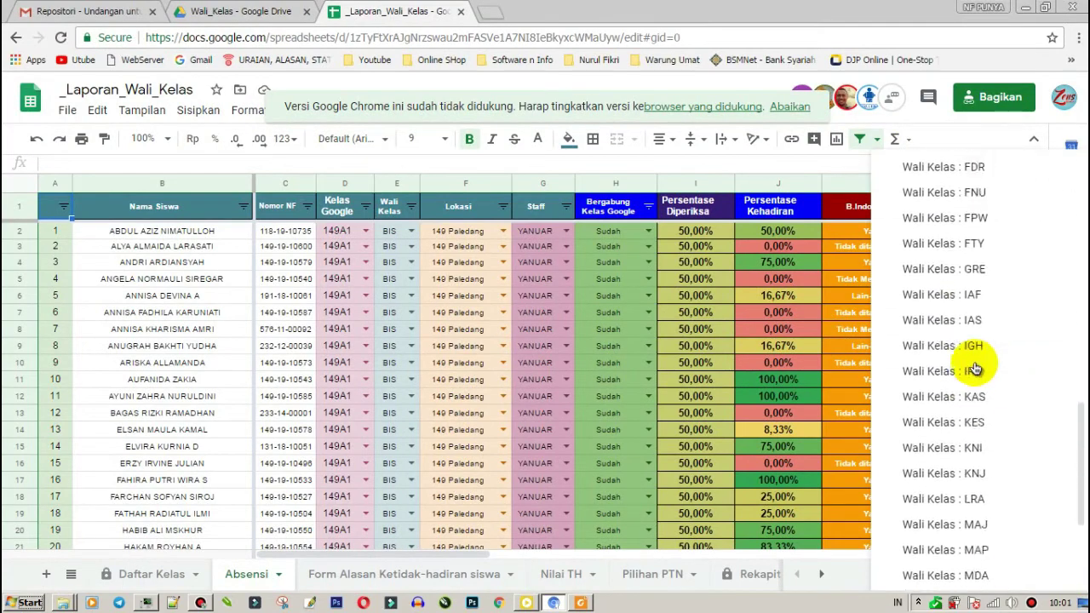
{"action": "scroll", "coordinate": [975, 368], "scroll_direction": "up", "scroll_amount": 10}
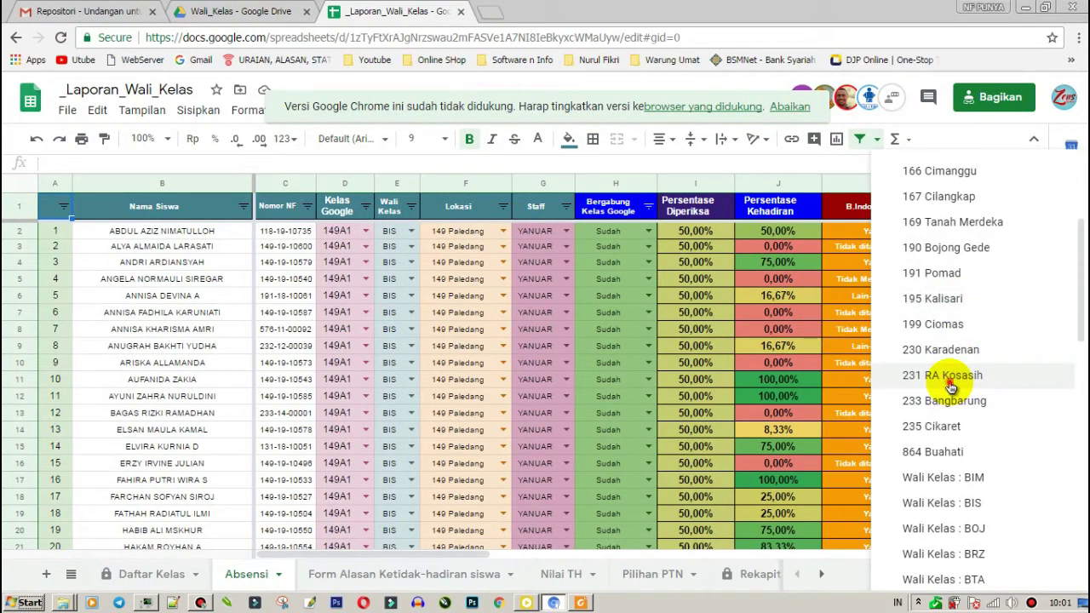
{"action": "left_click", "coordinate": [950, 382]}
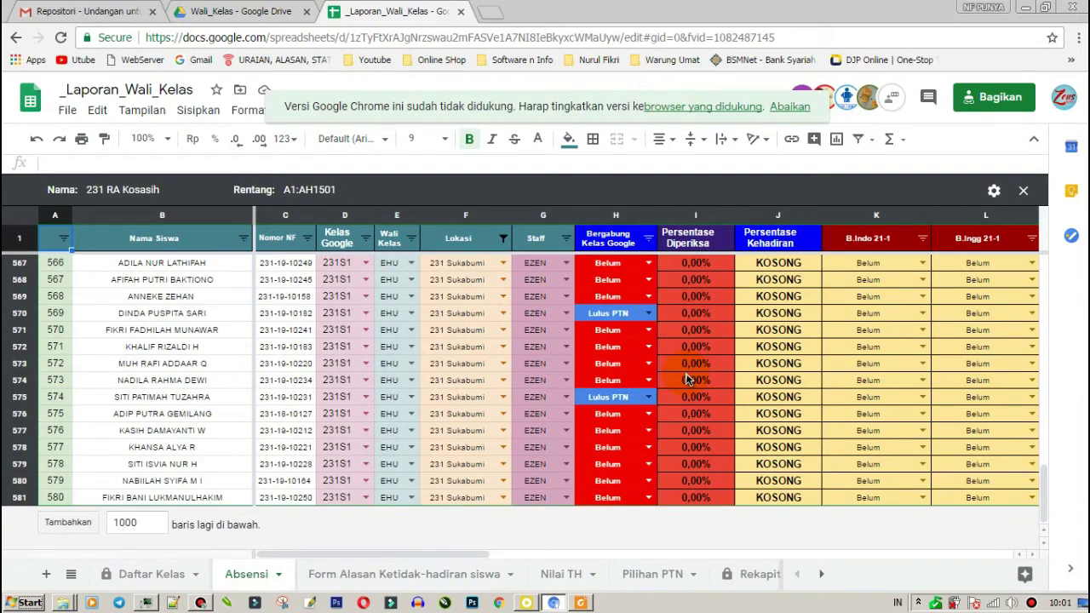
{"action": "scroll", "coordinate": [688, 380], "scroll_direction": "up", "scroll_amount": 15}
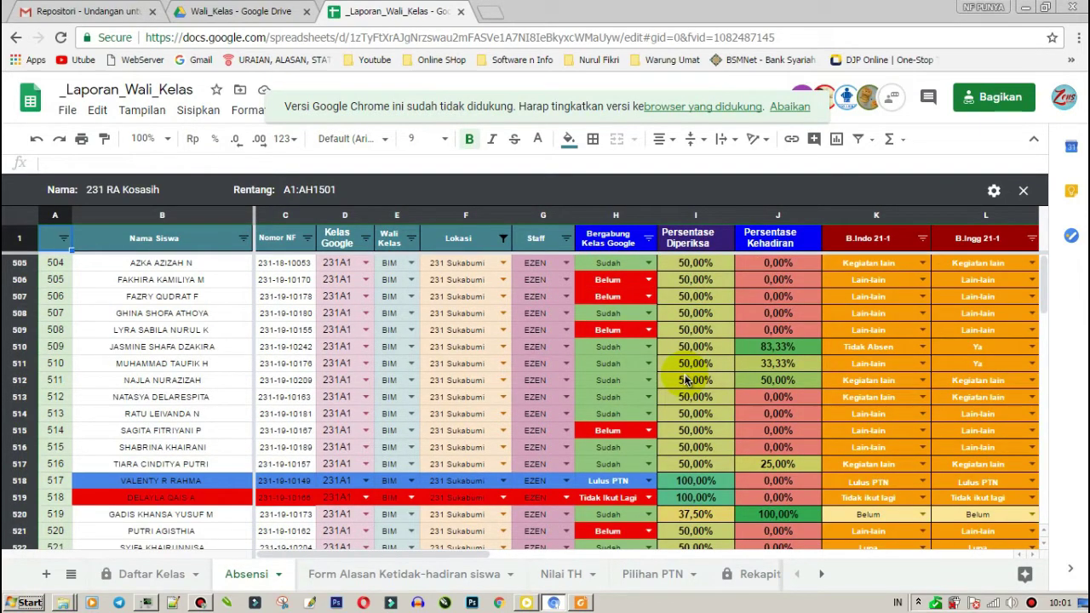
{"action": "scroll", "coordinate": [688, 380], "scroll_direction": "down", "scroll_amount": 10}
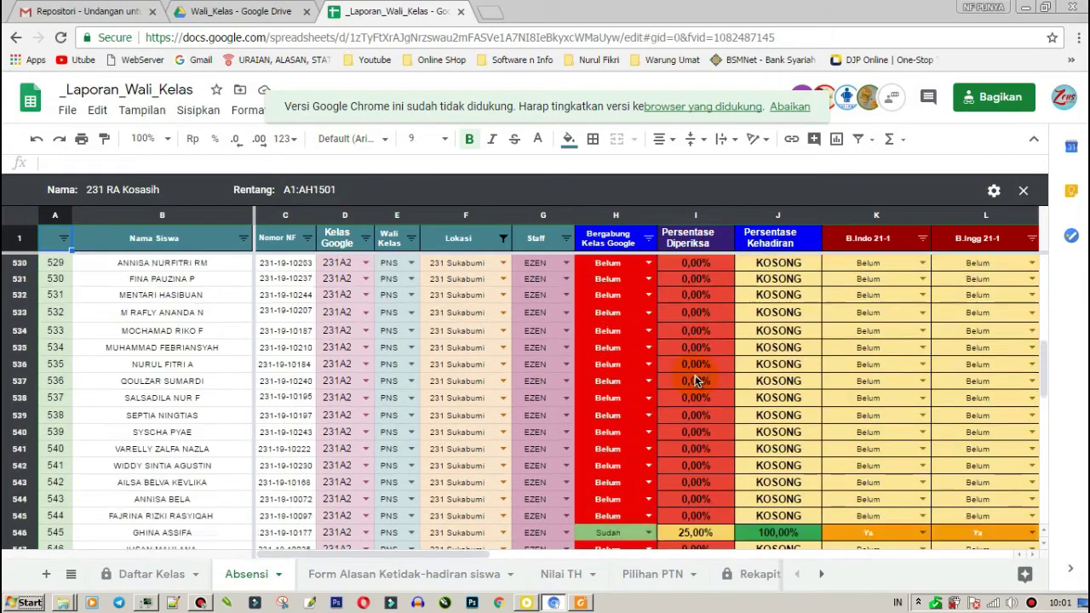
{"action": "scroll", "coordinate": [695, 384], "scroll_direction": "up", "scroll_amount": 10}
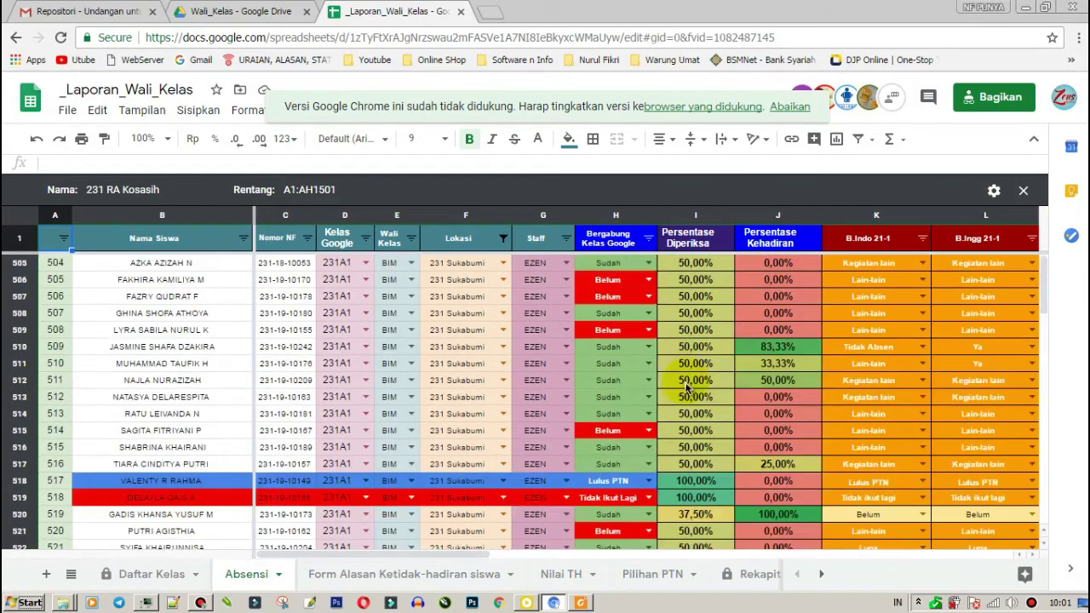
Apply the saved filter view Wali Kelas : BIM to the Absensi sheet.
{"action": "left_click", "coordinate": [872, 141]}
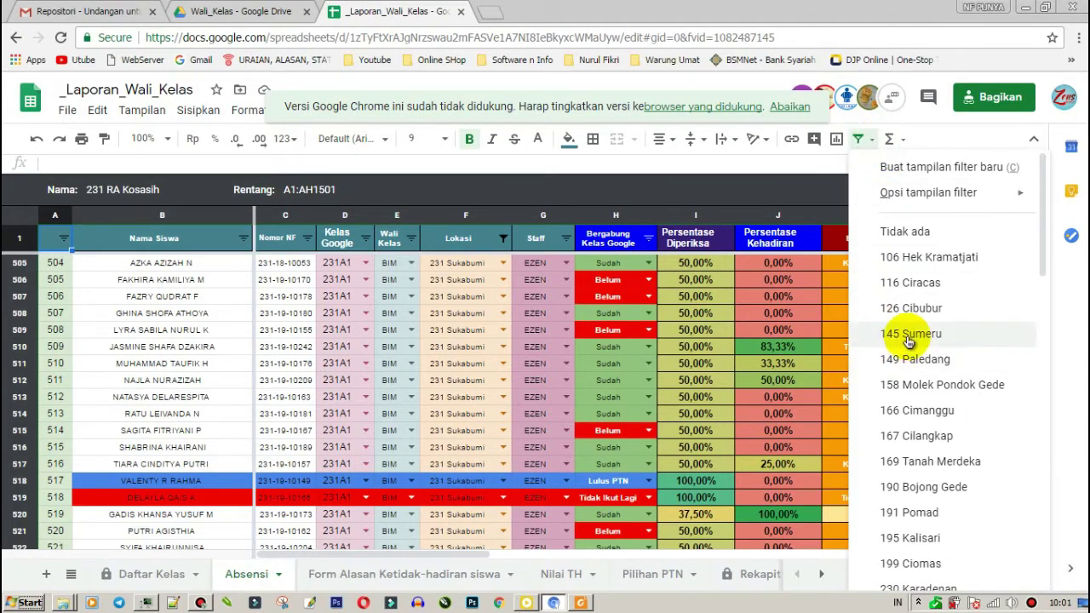
{"action": "scroll", "coordinate": [910, 333], "scroll_direction": "down", "scroll_amount": 8}
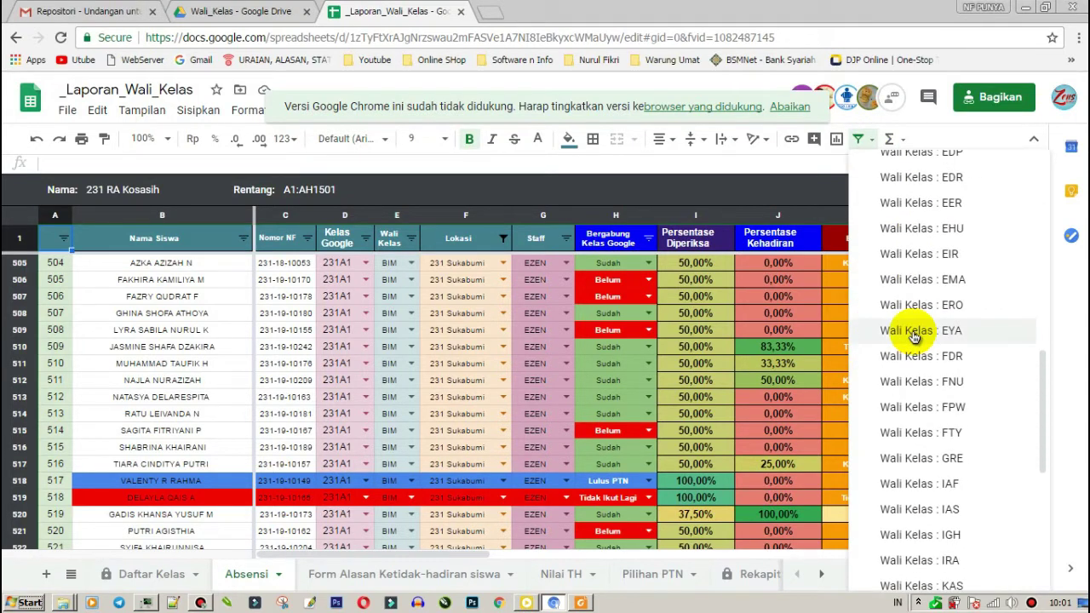
{"action": "scroll", "coordinate": [910, 345], "scroll_direction": "up", "scroll_amount": 3}
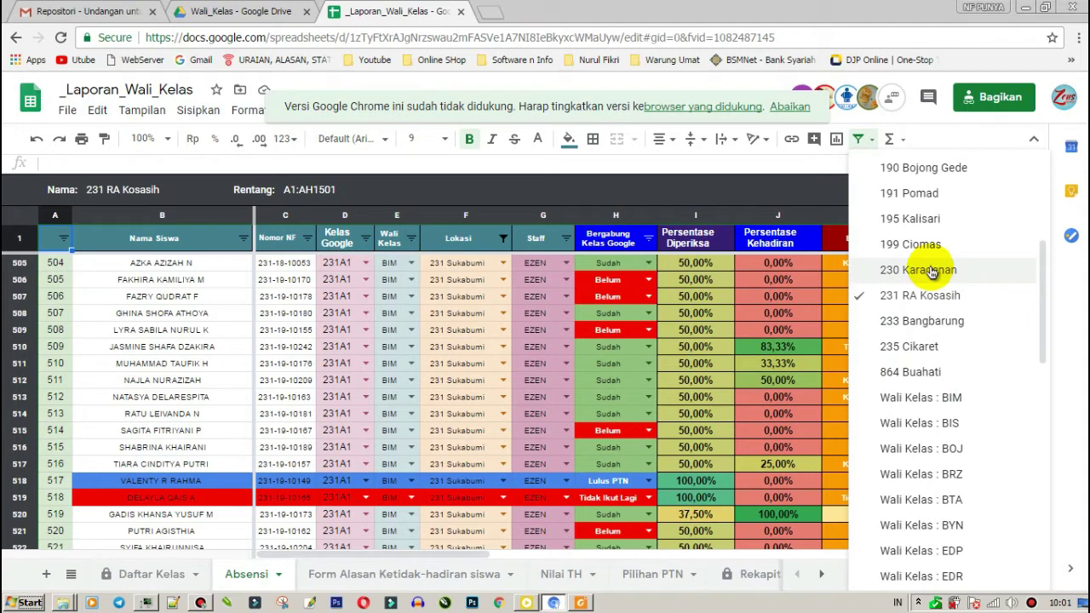
{"action": "left_click", "coordinate": [942, 399]}
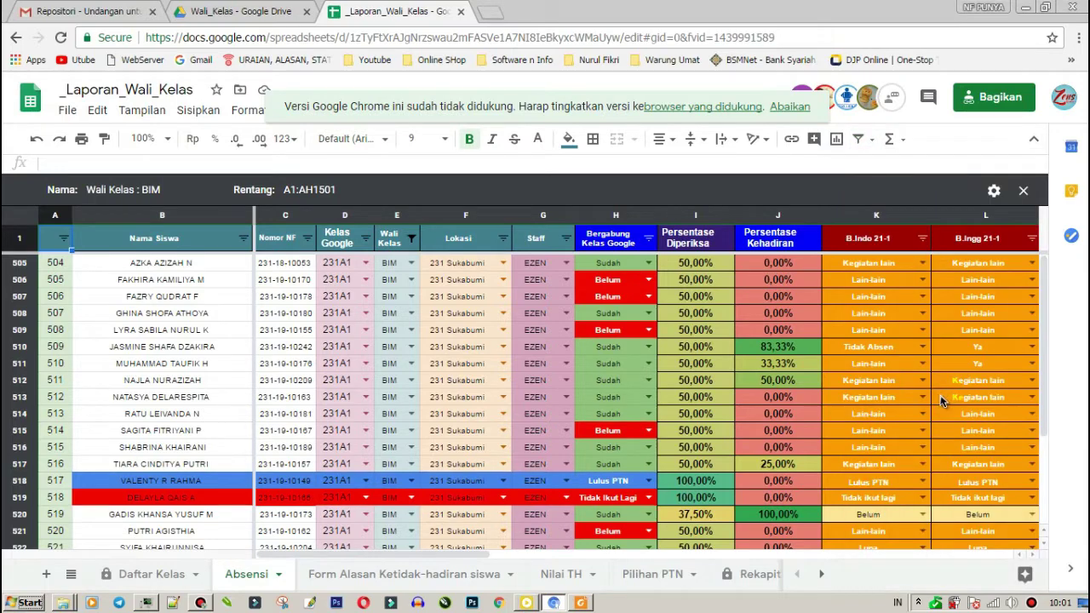
Look through the filtered class BIM students and examine the Persentase Kehadiran formula in row 508.
{"action": "scroll", "coordinate": [474, 316], "scroll_direction": "down", "scroll_amount": 3}
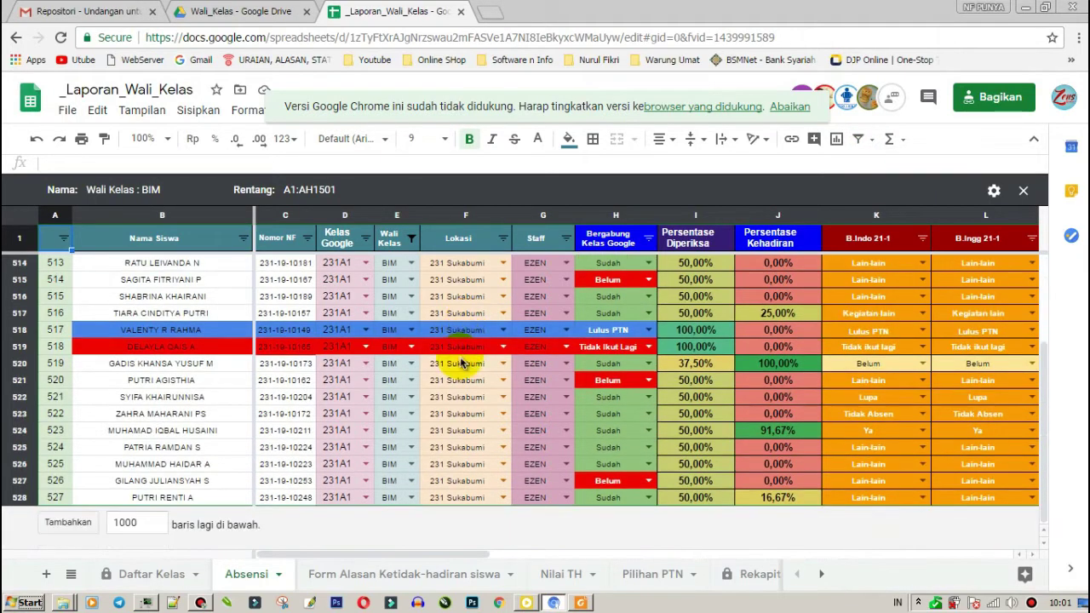
{"action": "scroll", "coordinate": [454, 380], "scroll_direction": "up", "scroll_amount": 1}
{"action": "scroll", "coordinate": [454, 381], "scroll_direction": "up", "scroll_amount": 2}
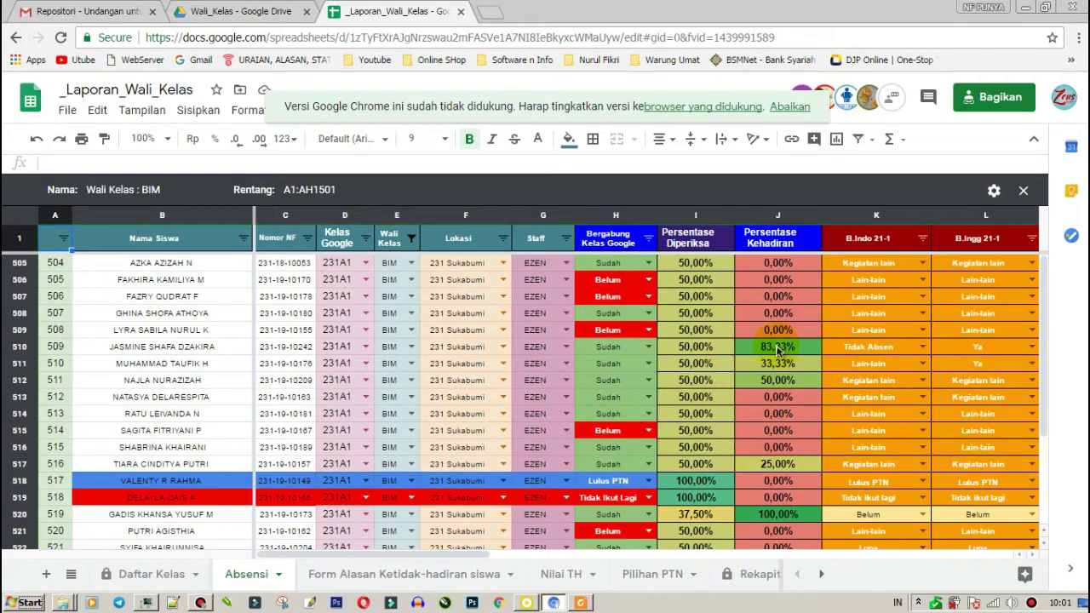
{"action": "left_click", "coordinate": [764, 317]}
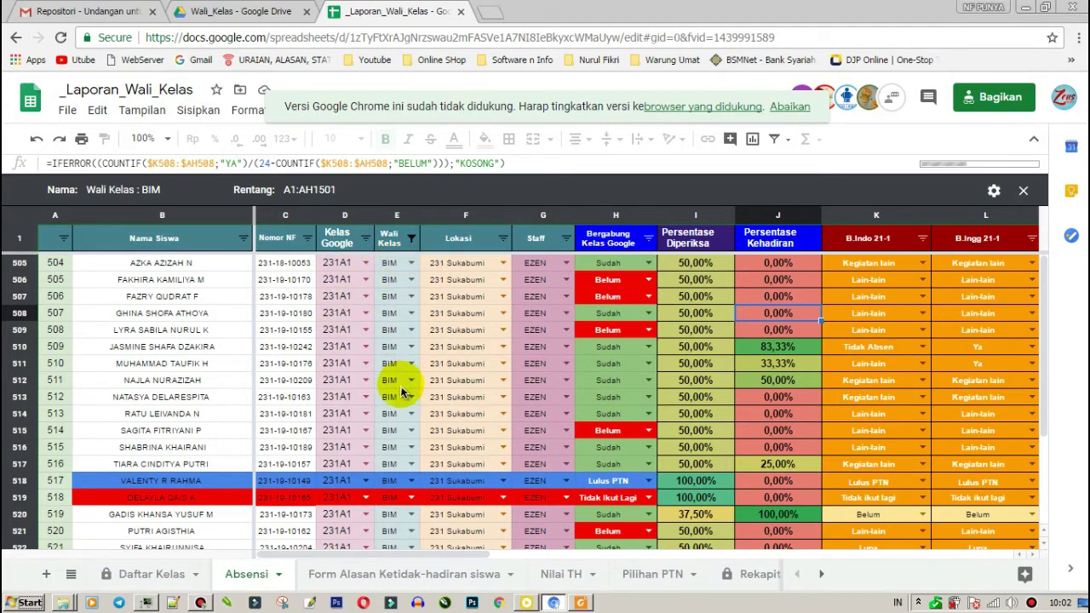
{"action": "scroll", "coordinate": [396, 451], "scroll_direction": "down", "scroll_amount": 3}
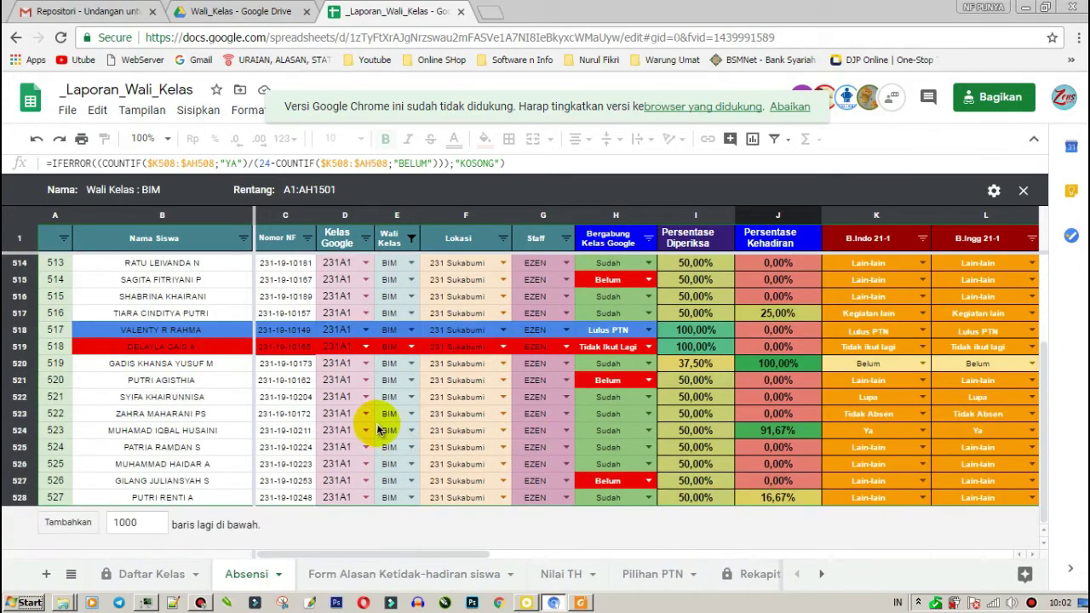
{"action": "scroll", "coordinate": [378, 430], "scroll_direction": "up", "scroll_amount": 3}
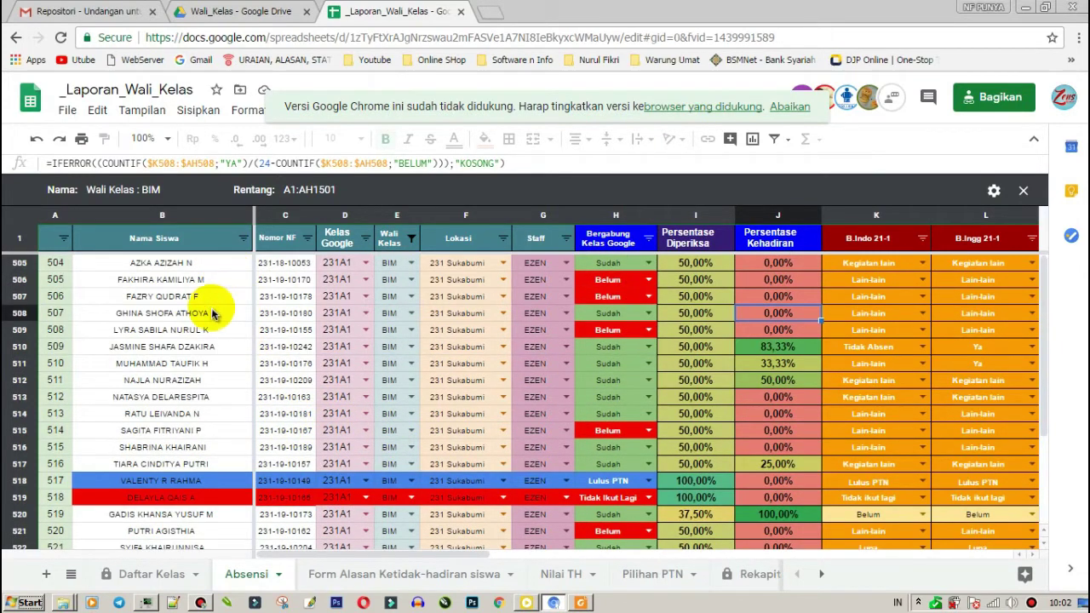
{"action": "scroll", "coordinate": [213, 314], "scroll_direction": "down", "scroll_amount": 3}
{"action": "scroll", "coordinate": [207, 383], "scroll_direction": "up", "scroll_amount": 3}
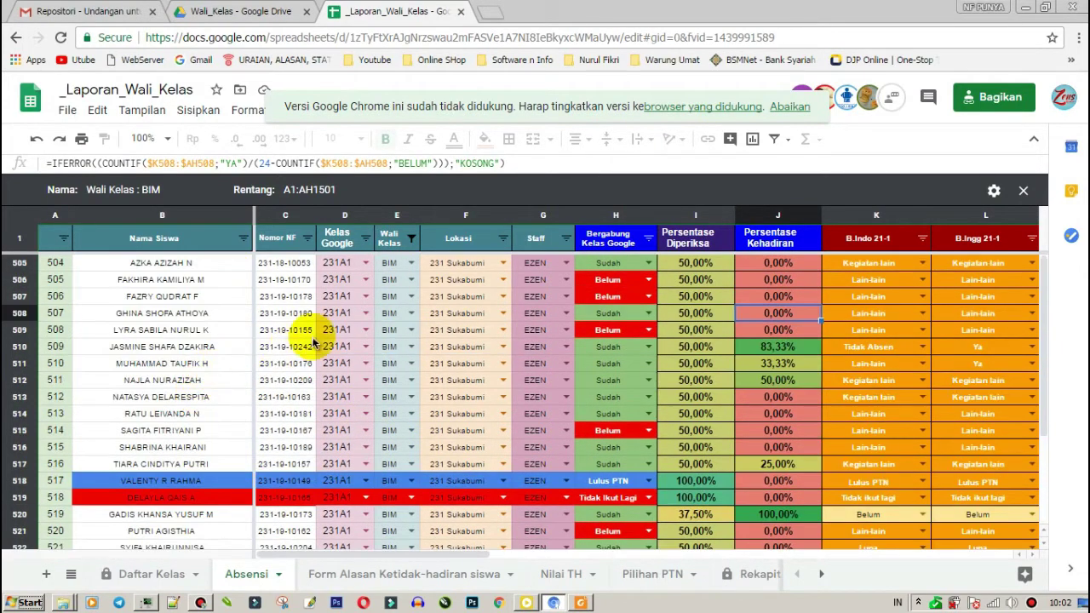
{"action": "scroll", "coordinate": [397, 418], "scroll_direction": "down", "scroll_amount": 3}
{"action": "scroll", "coordinate": [429, 388], "scroll_direction": "up", "scroll_amount": 3}
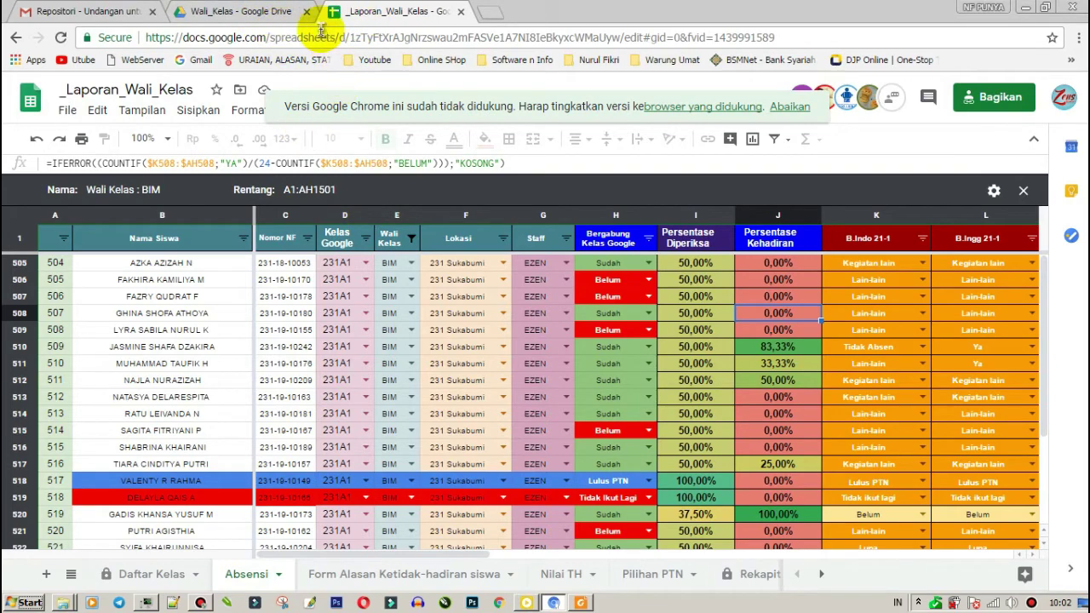
Open the Absensi_21 spreadsheet from the Wali_Kelas folder in Google Drive.
{"action": "left_click", "coordinate": [264, 18]}
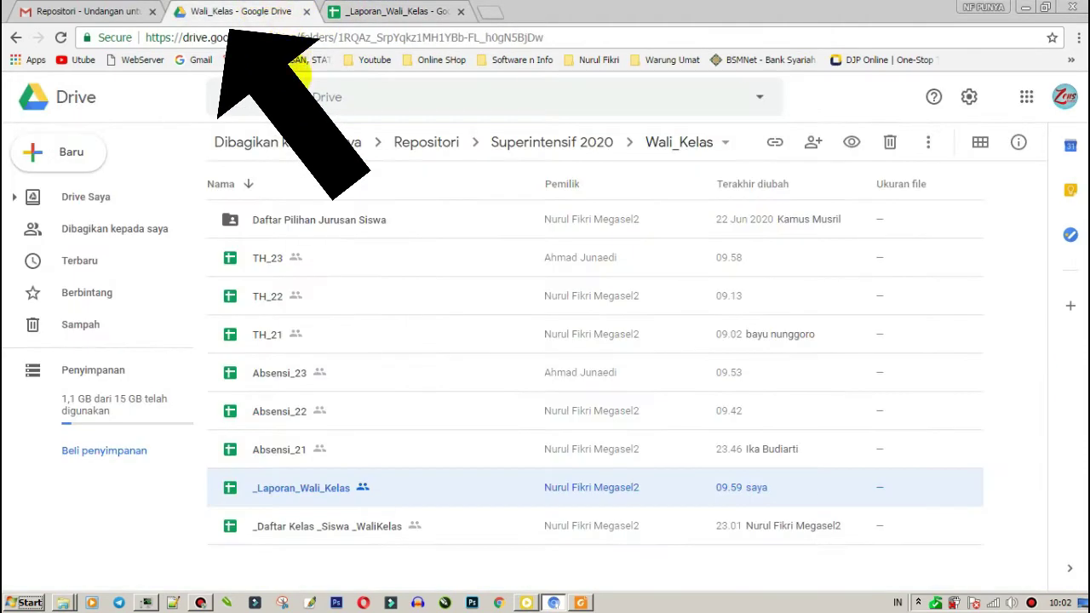
{"action": "left_click", "coordinate": [286, 458]}
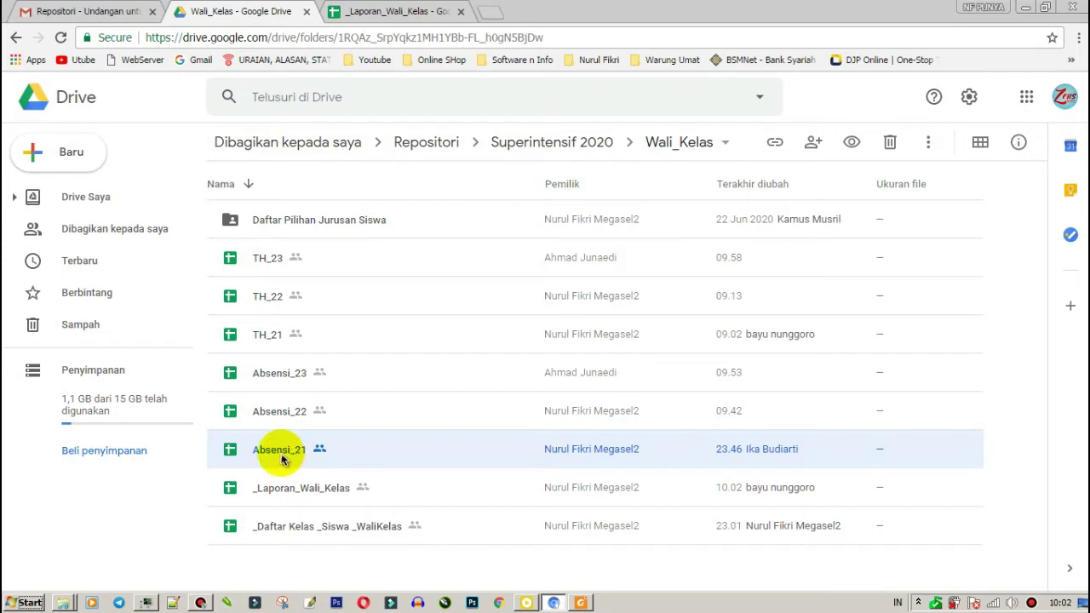
{"action": "double_click", "coordinate": [282, 458]}
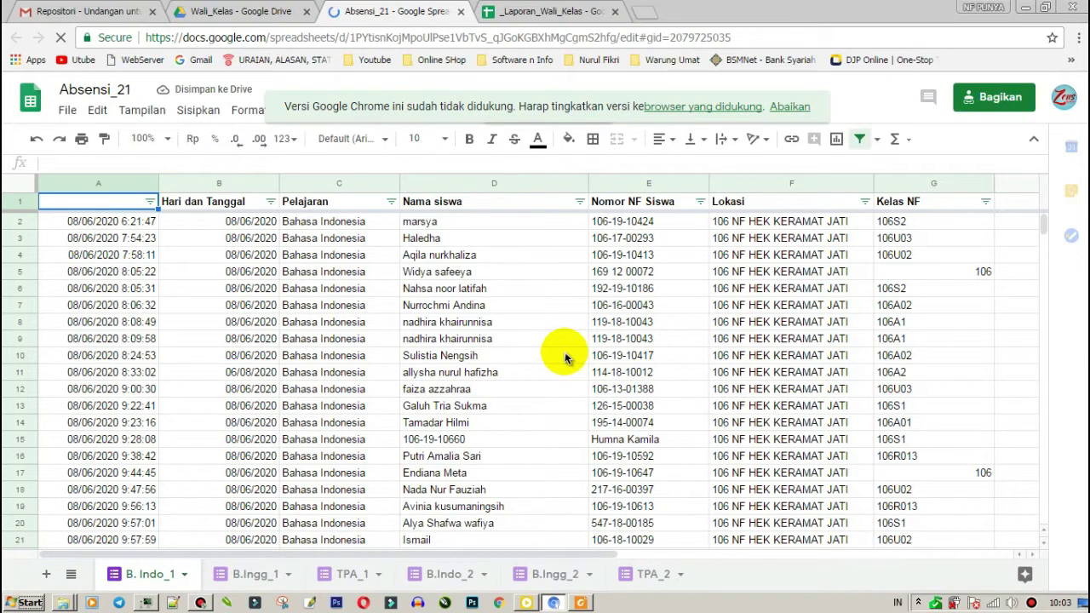
{"action": "left_click", "coordinate": [563, 359]}
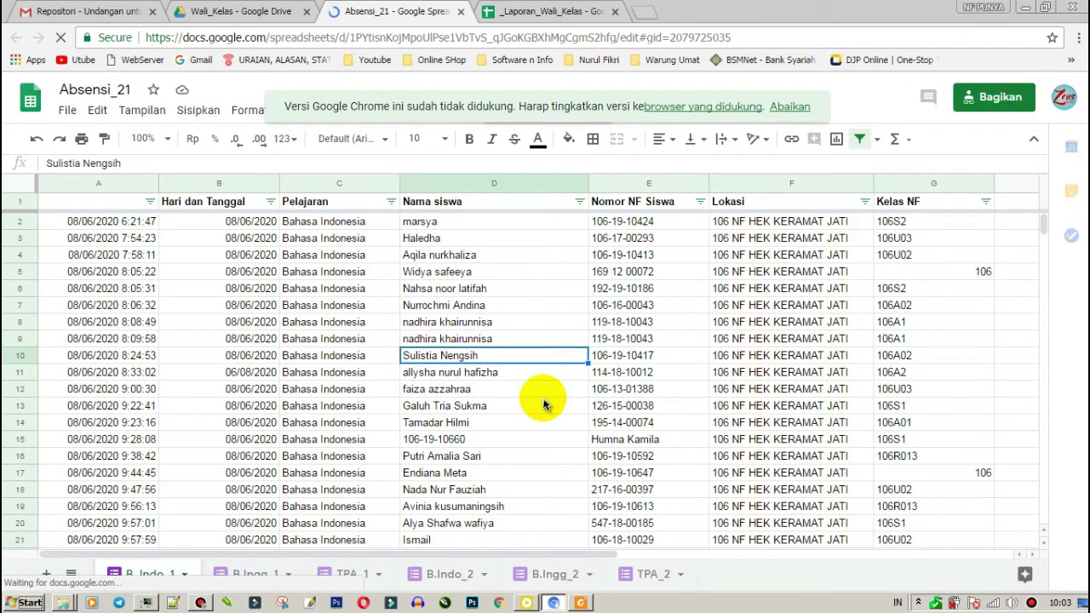
{"action": "left_click", "coordinate": [531, 390]}
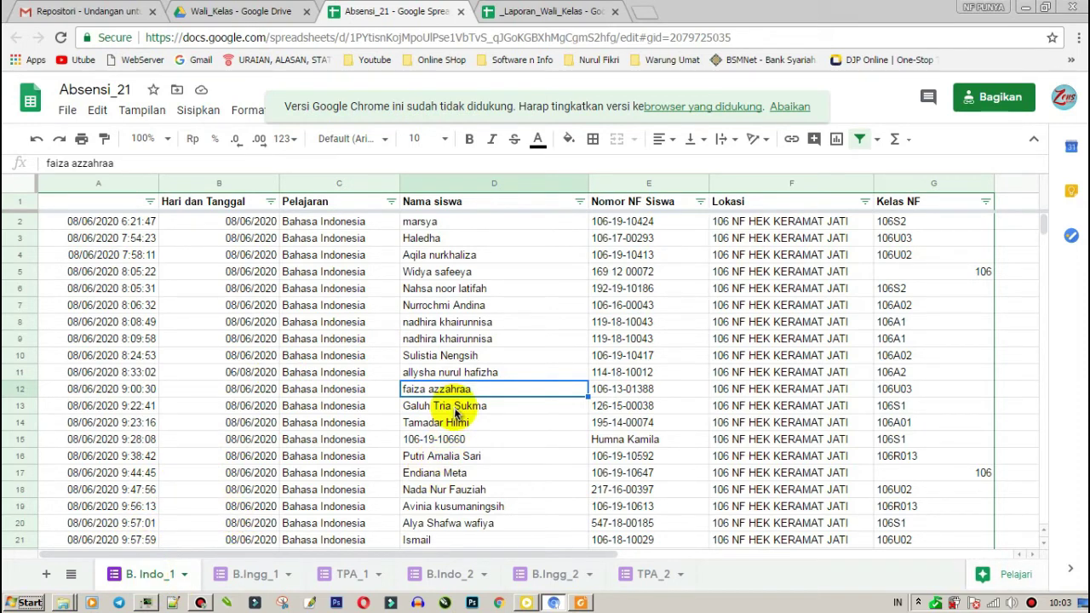
View the B.Ingg_1 attendance responses and return to the student numbers on the B. Indo_1 sheet.
{"action": "left_click", "coordinate": [256, 577]}
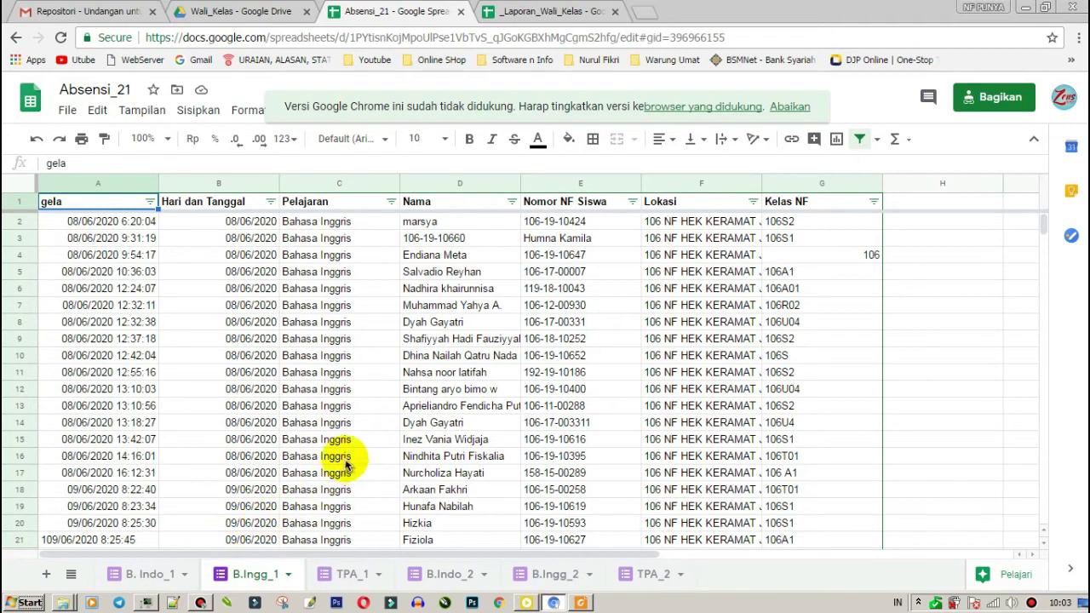
{"action": "left_click", "coordinate": [153, 576]}
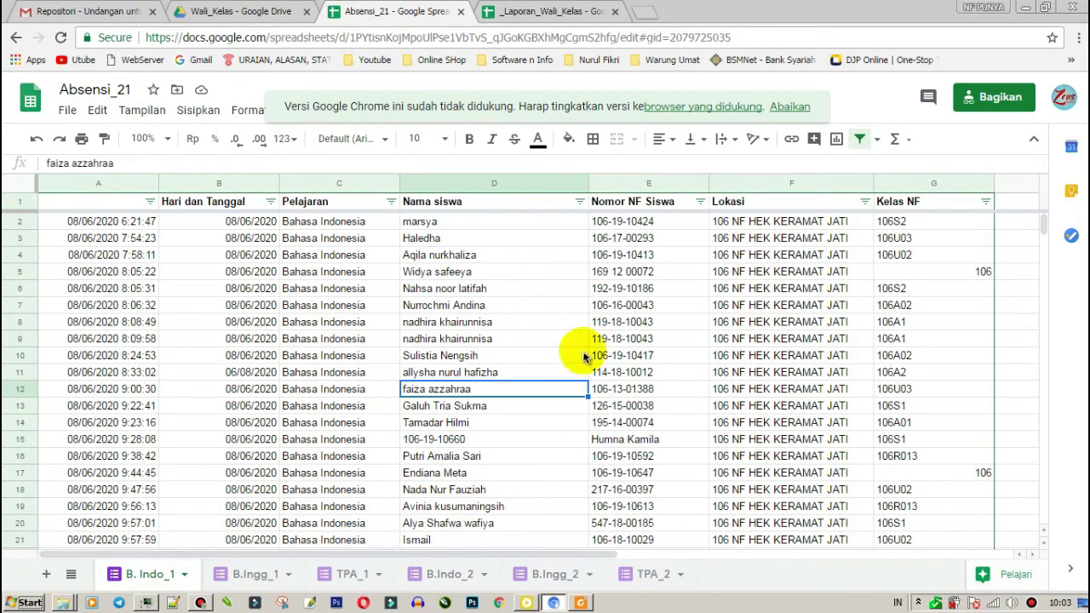
{"action": "left_click", "coordinate": [615, 337]}
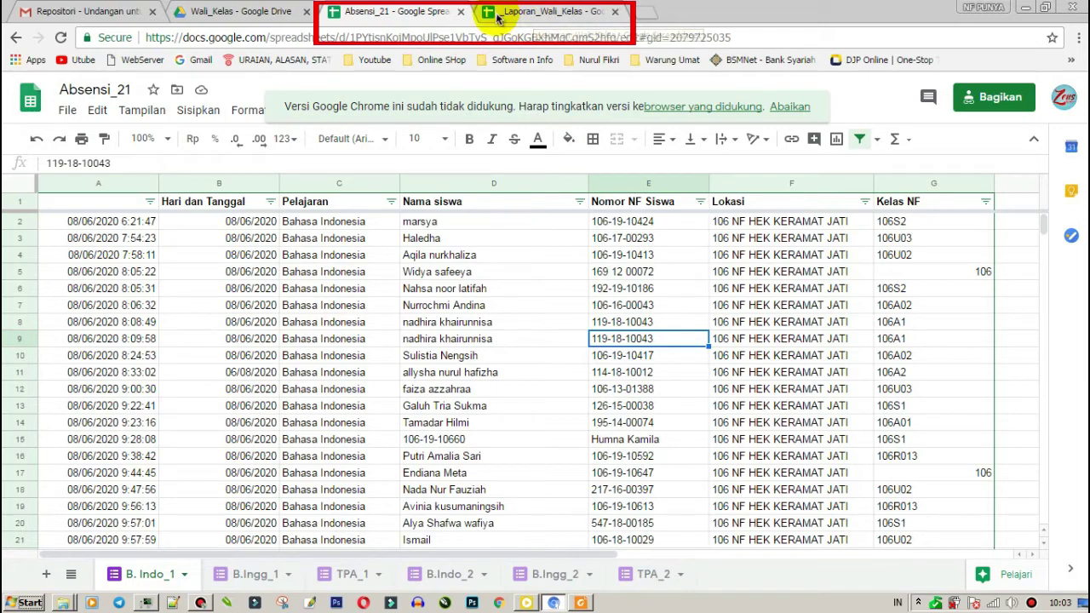
Switch back to _Laporan_Wali_Kelas and check the B.Indo 21-1 status and name of the student in row 505.
{"action": "left_click", "coordinate": [542, 13]}
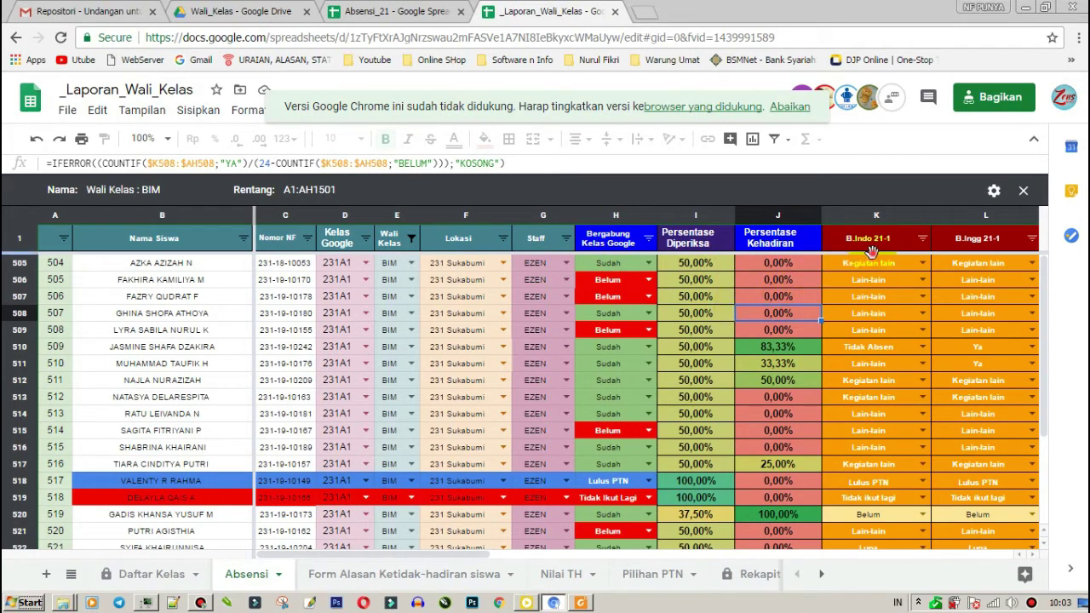
{"action": "left_click", "coordinate": [884, 269]}
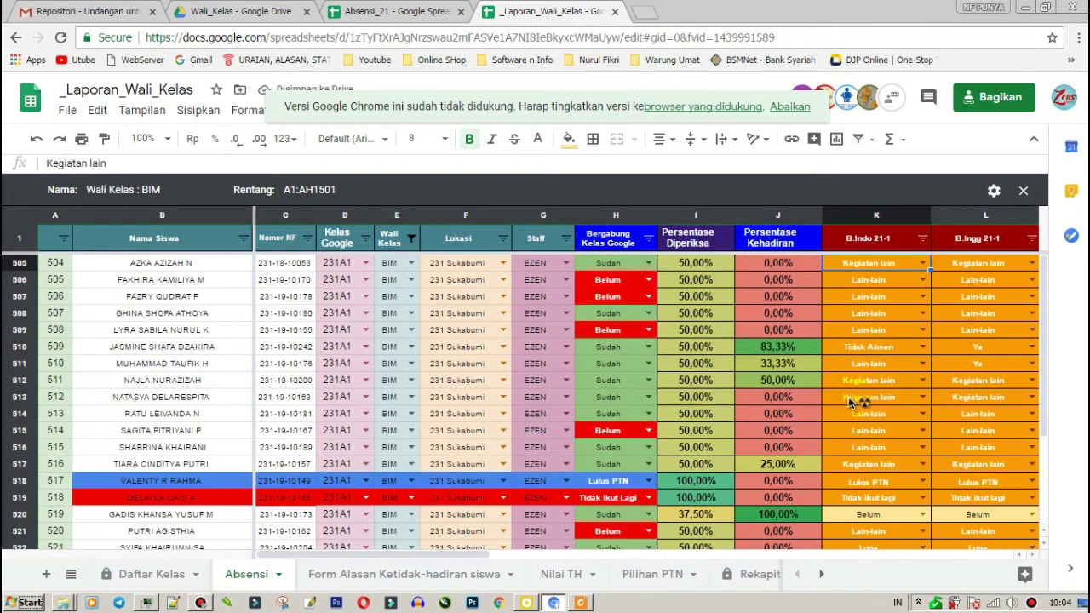
{"action": "left_click", "coordinate": [190, 266]}
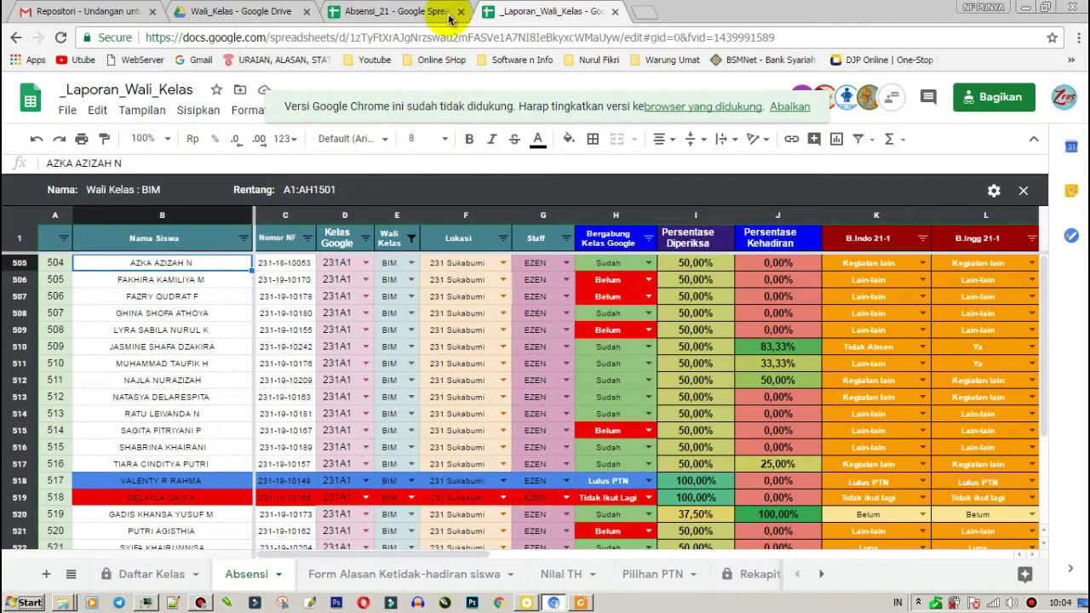
Search the B. Indo_1 sheet of Absensi_21 for the row 505 student's name and look through the responses.
{"action": "left_click", "coordinate": [399, 12]}
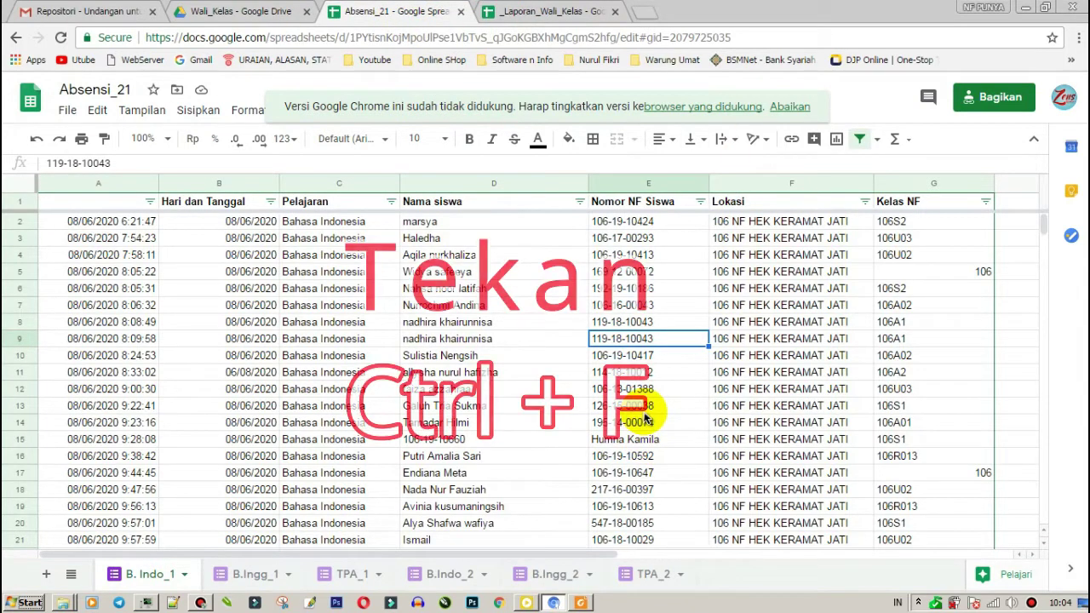
{"action": "key", "text": "ctrl+f"}
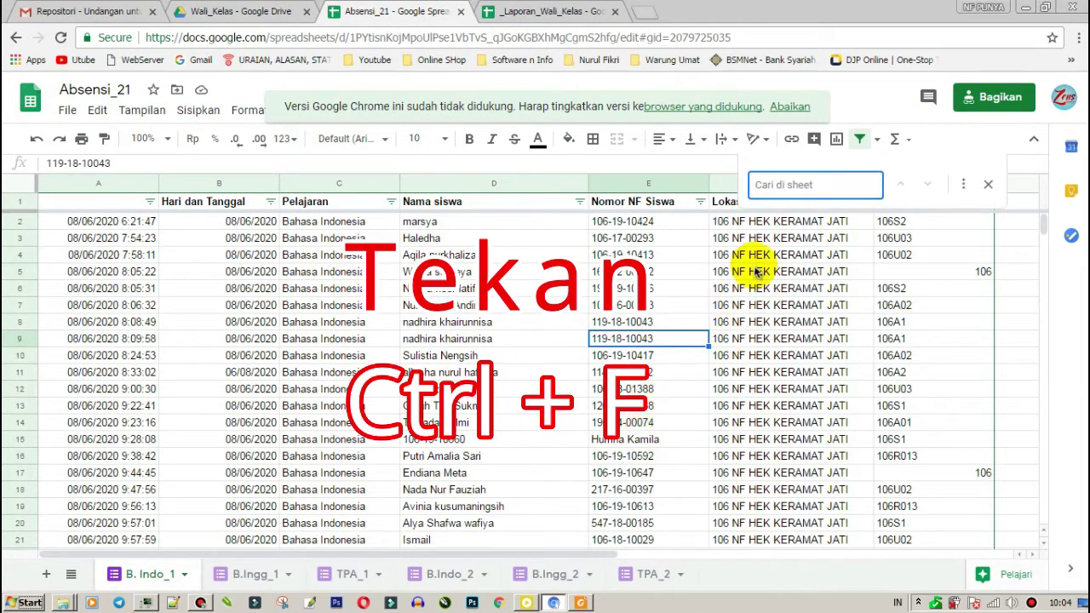
{"action": "type", "text": "azka a"}
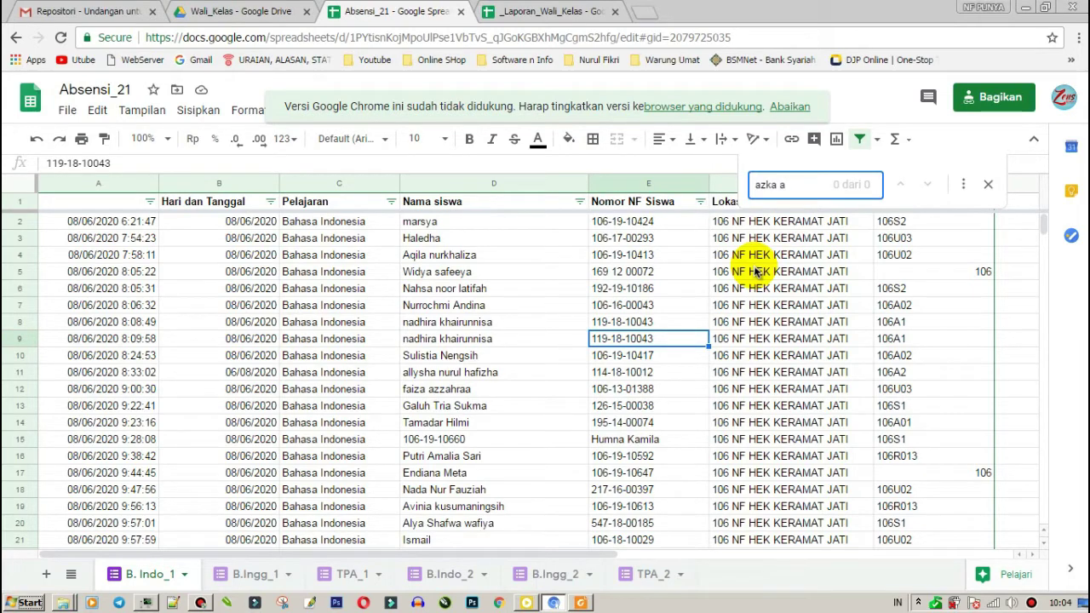
{"action": "scroll", "coordinate": [688, 389], "scroll_direction": "down", "scroll_amount": 4}
{"action": "scroll", "coordinate": [660, 399], "scroll_direction": "up", "scroll_amount": 4}
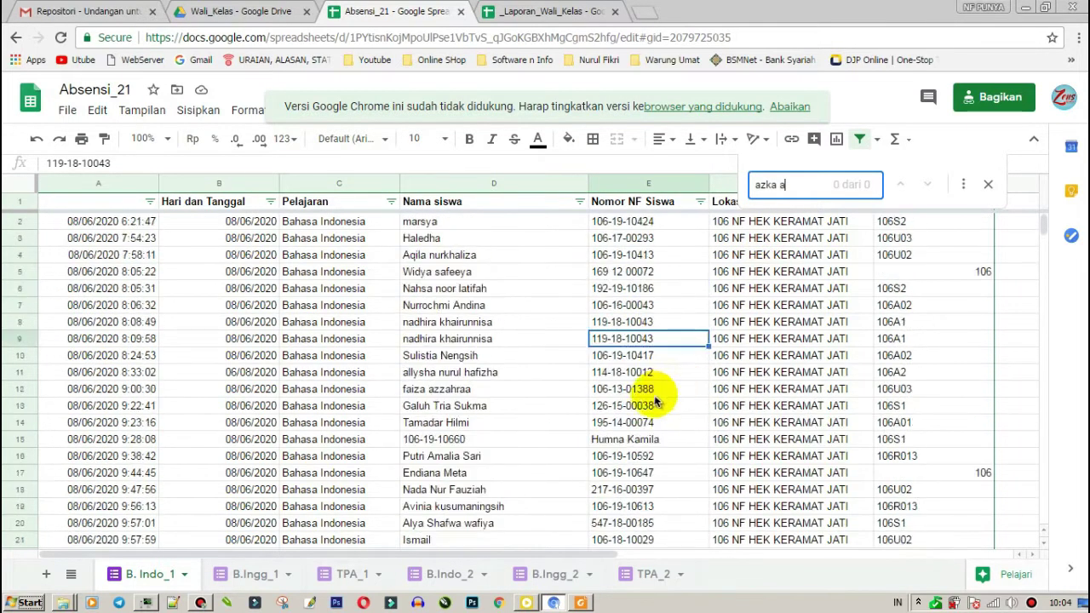
{"action": "scroll", "coordinate": [655, 400], "scroll_direction": "down", "scroll_amount": 15}
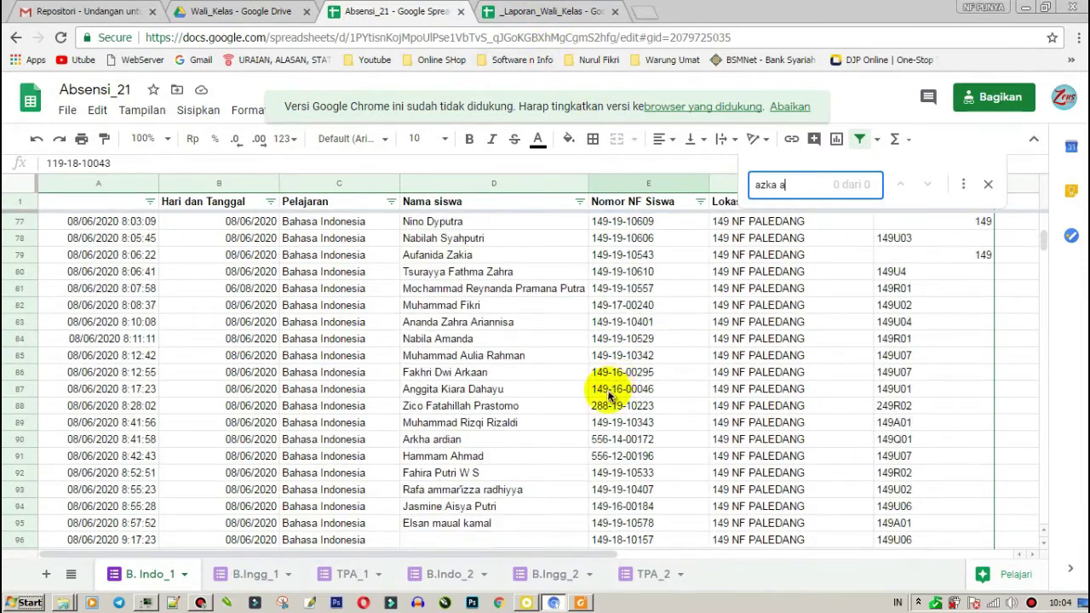
{"action": "scroll", "coordinate": [610, 396], "scroll_direction": "down", "scroll_amount": 16}
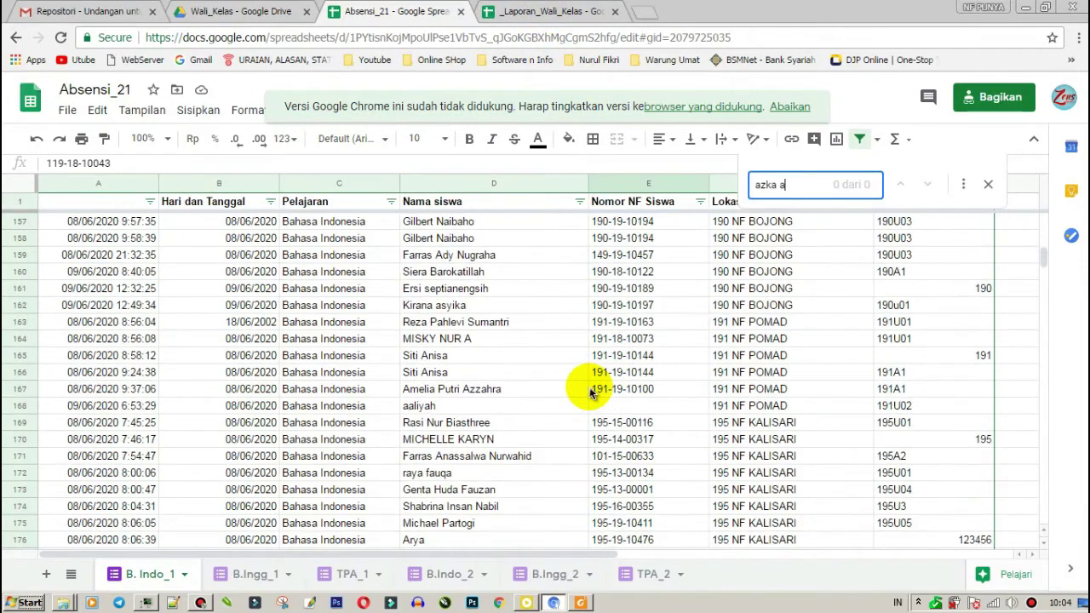
{"action": "scroll", "coordinate": [592, 392], "scroll_direction": "down", "scroll_amount": 10}
Set the B.Indo 21-1 status of the student in row 505 of _Laporan_Wali_Kelas to Kegiatan lain.
{"action": "left_click", "coordinate": [562, 11]}
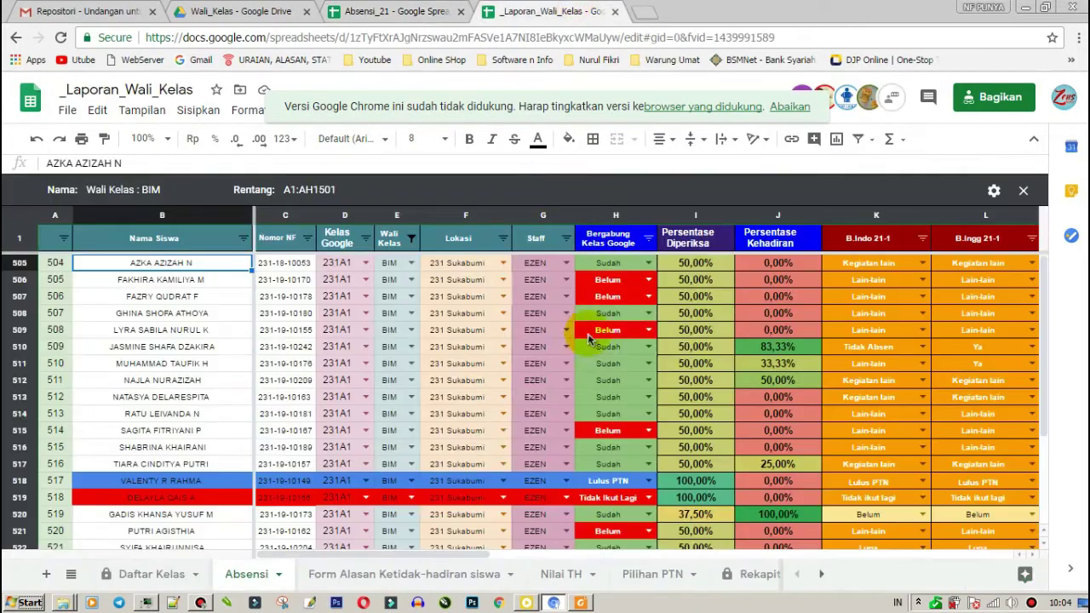
{"action": "left_click", "coordinate": [923, 265]}
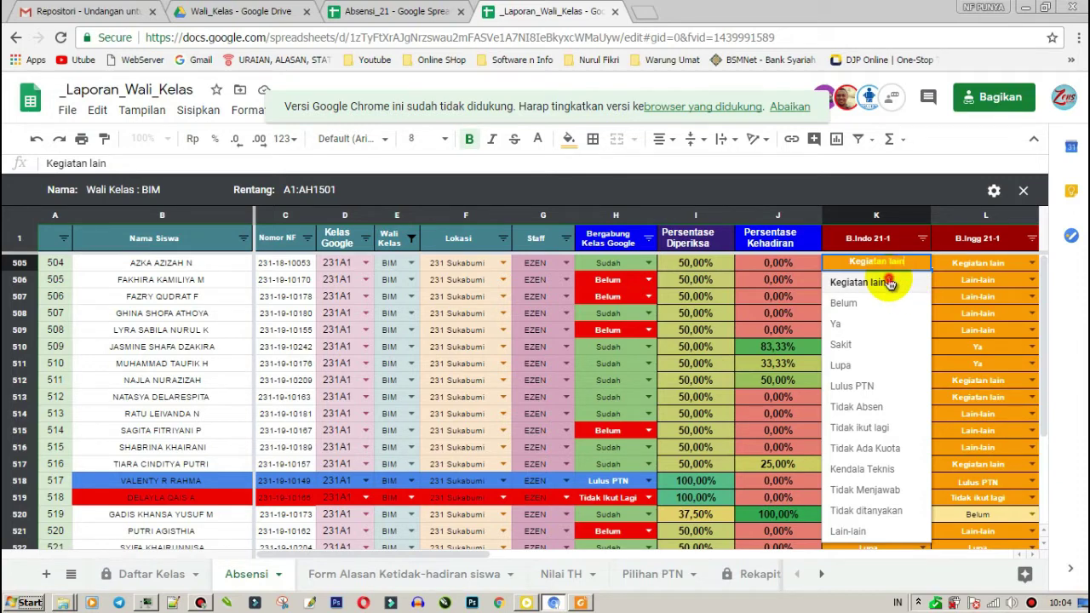
{"action": "left_click", "coordinate": [889, 283]}
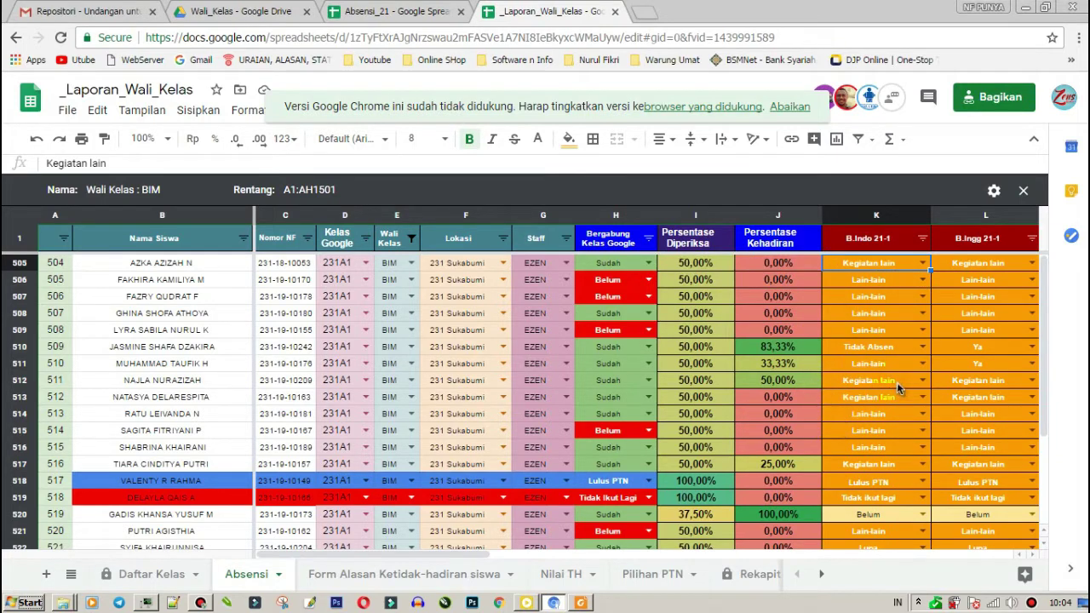
Search the B. Indo_1 sheet of Absensi_21 for the name of the student in row 524 of _Laporan_Wali_Kelas.
{"action": "scroll", "coordinate": [896, 372], "scroll_direction": "down", "scroll_amount": 3}
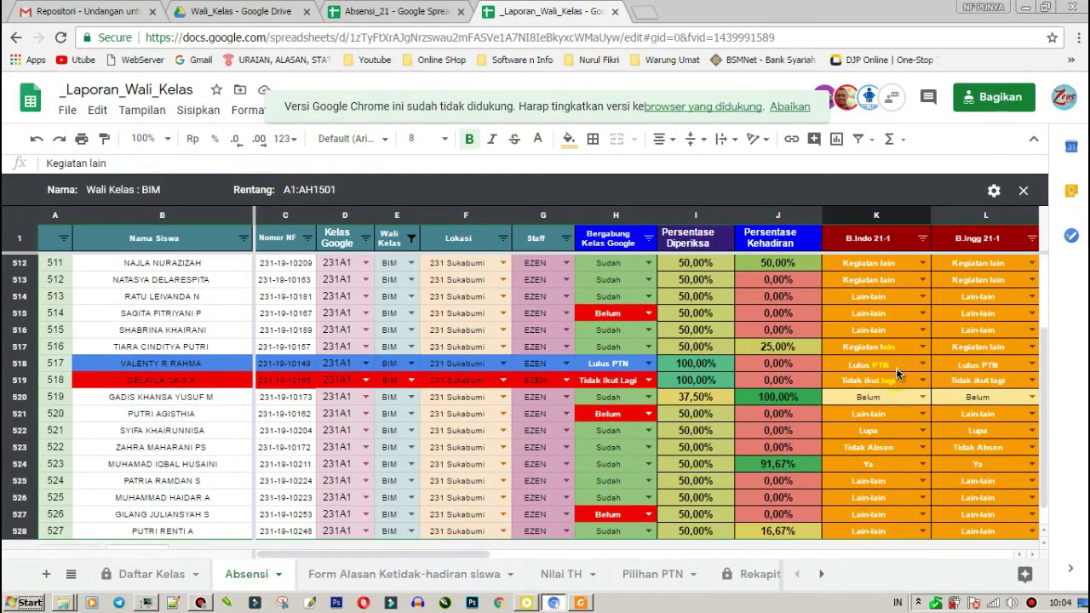
{"action": "left_click", "coordinate": [887, 463]}
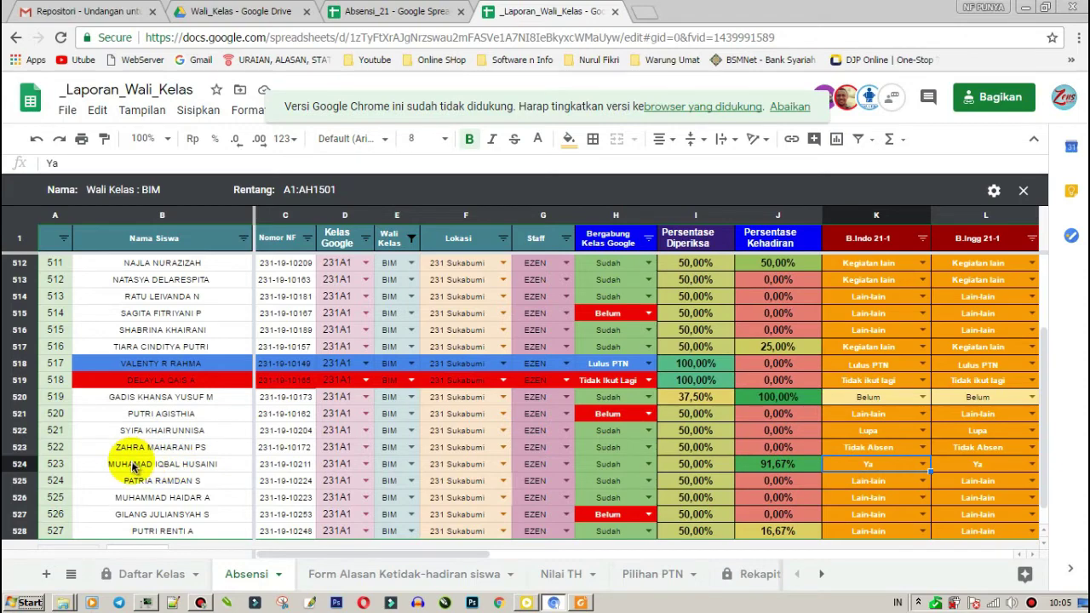
{"action": "left_click", "coordinate": [390, 12]}
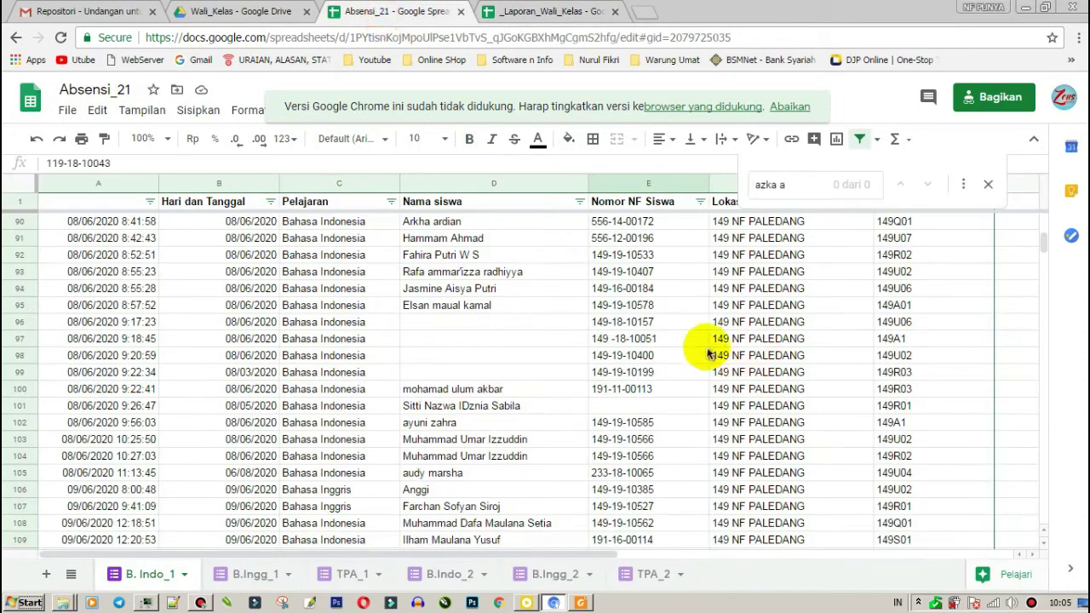
{"action": "left_click_drag", "start_coordinate": [803, 182], "coordinate": [751, 184]}
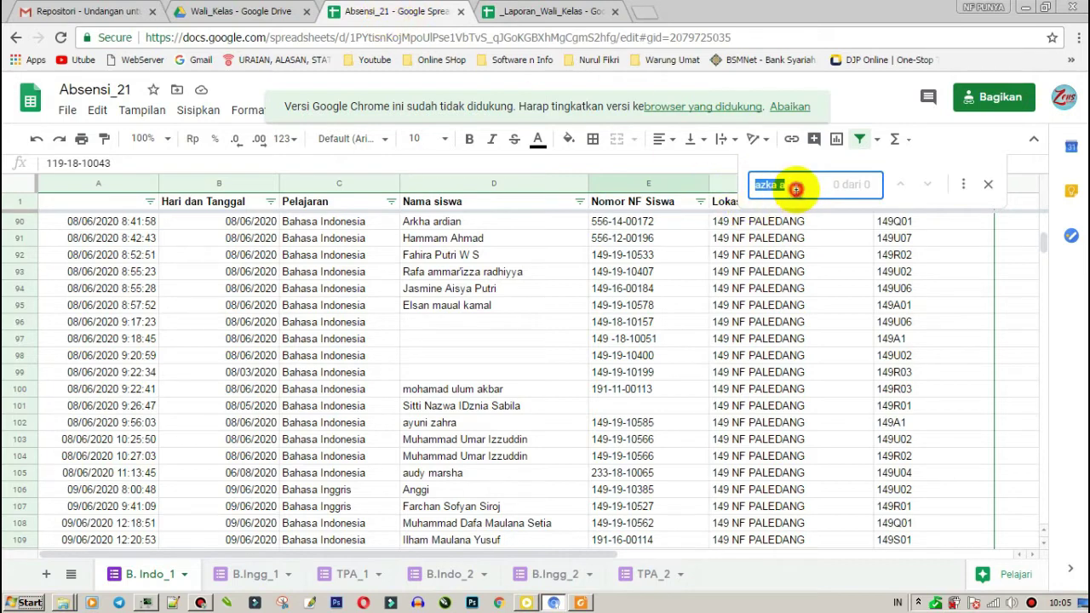
{"action": "left_click_drag", "start_coordinate": [795, 185], "coordinate": [725, 170]}
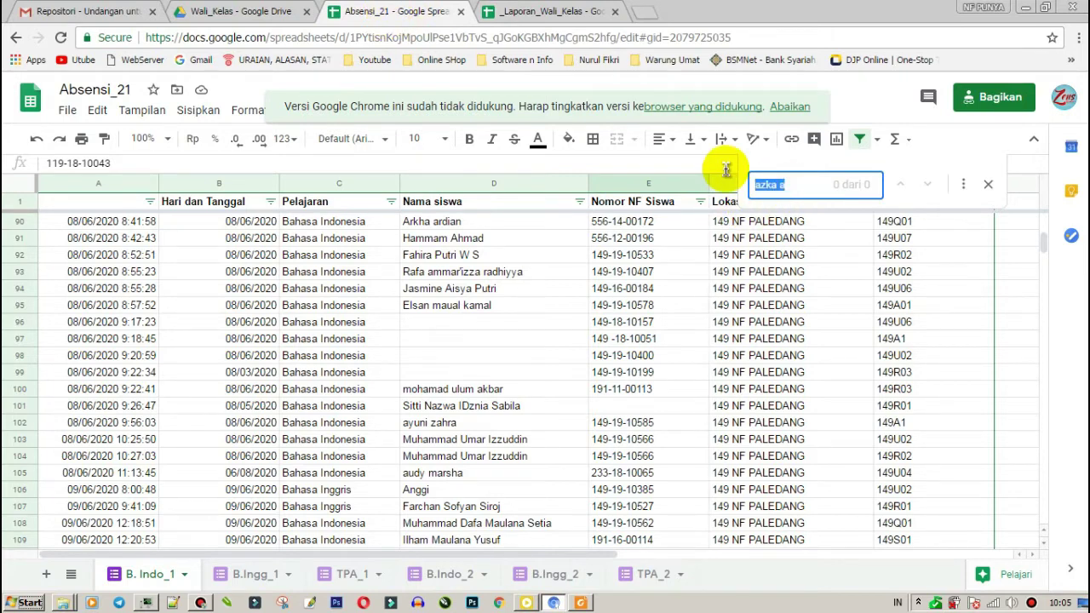
{"action": "type", "text": "i"}
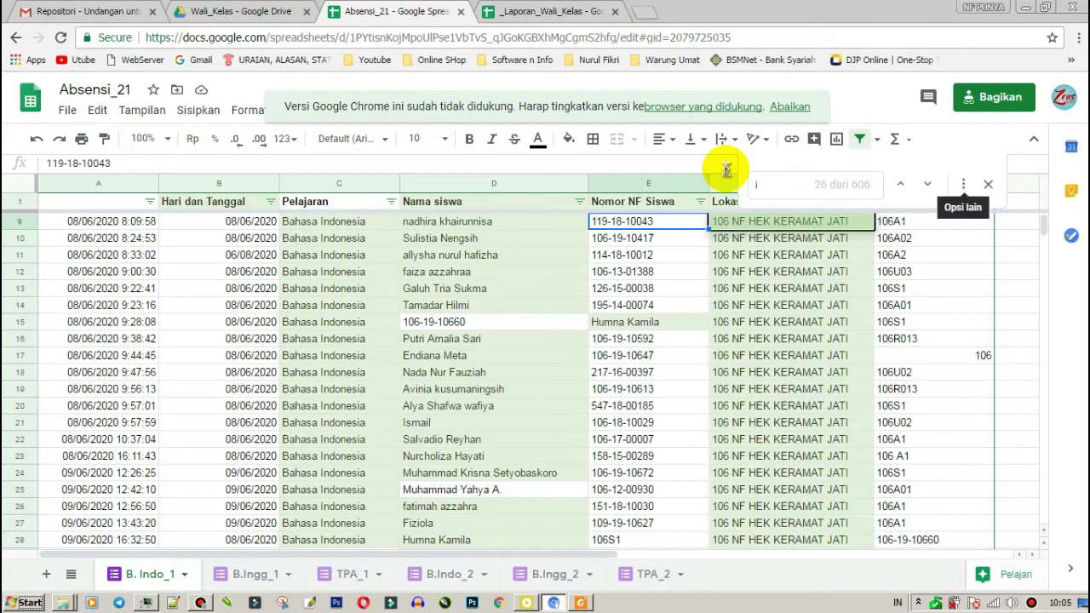
{"action": "left_click", "coordinate": [798, 188]}
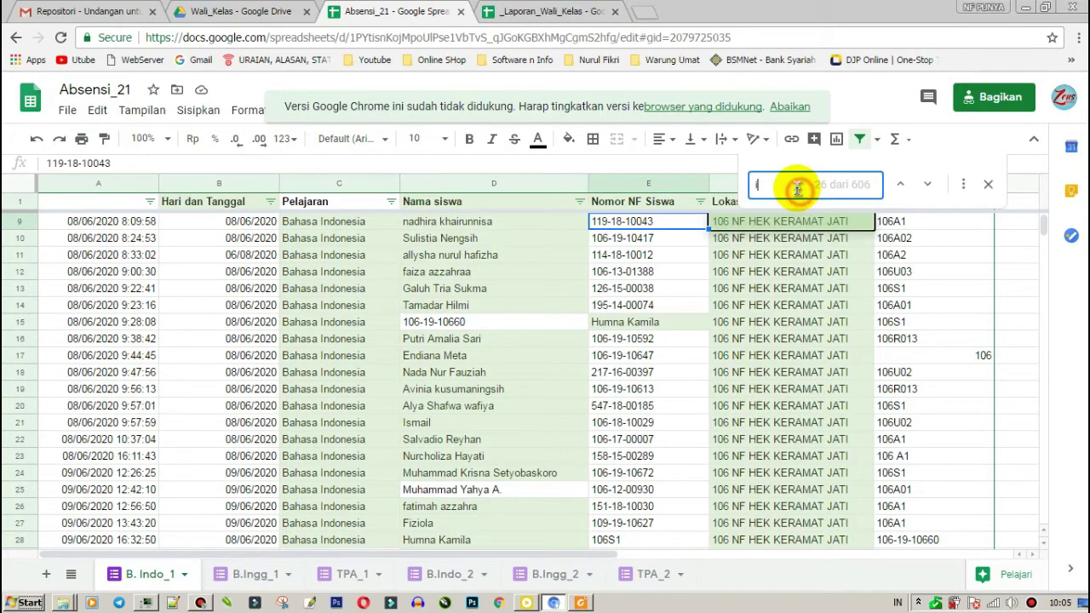
{"action": "type", "text": "qbal"}
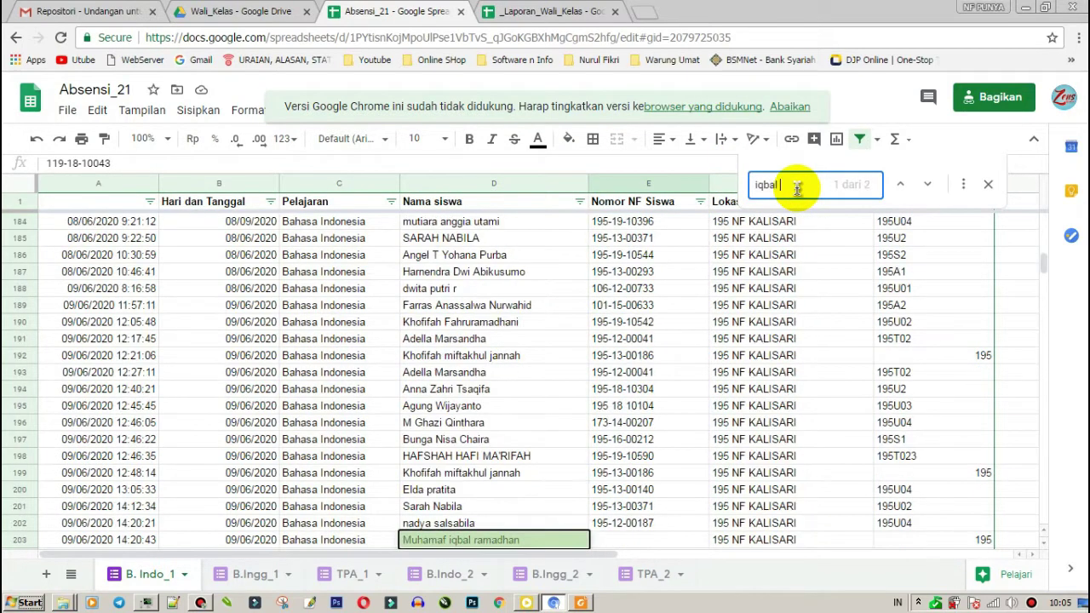
{"action": "type", "text": " hus"}
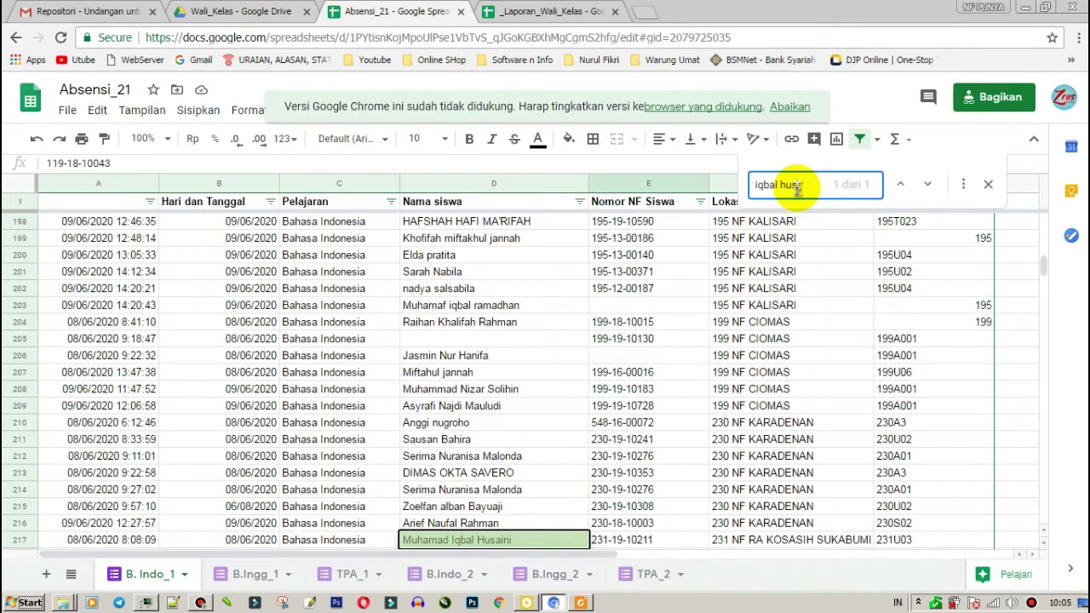
Check the timestamp and student name of the matching response in row 217 of B. Indo_1.
{"action": "scroll", "coordinate": [519, 438], "scroll_direction": "down", "scroll_amount": 1}
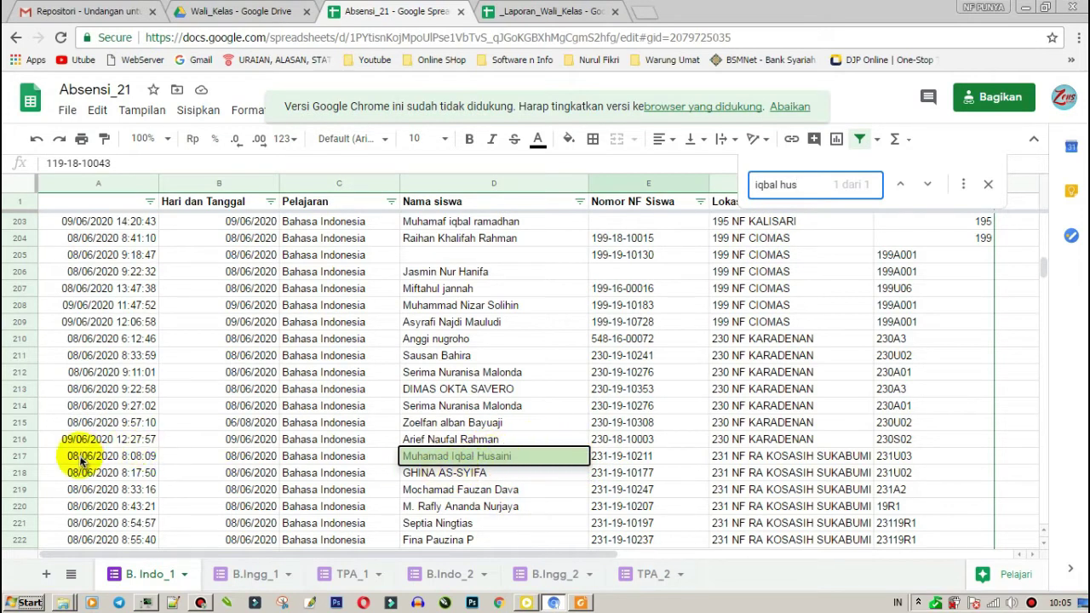
{"action": "left_click", "coordinate": [130, 460]}
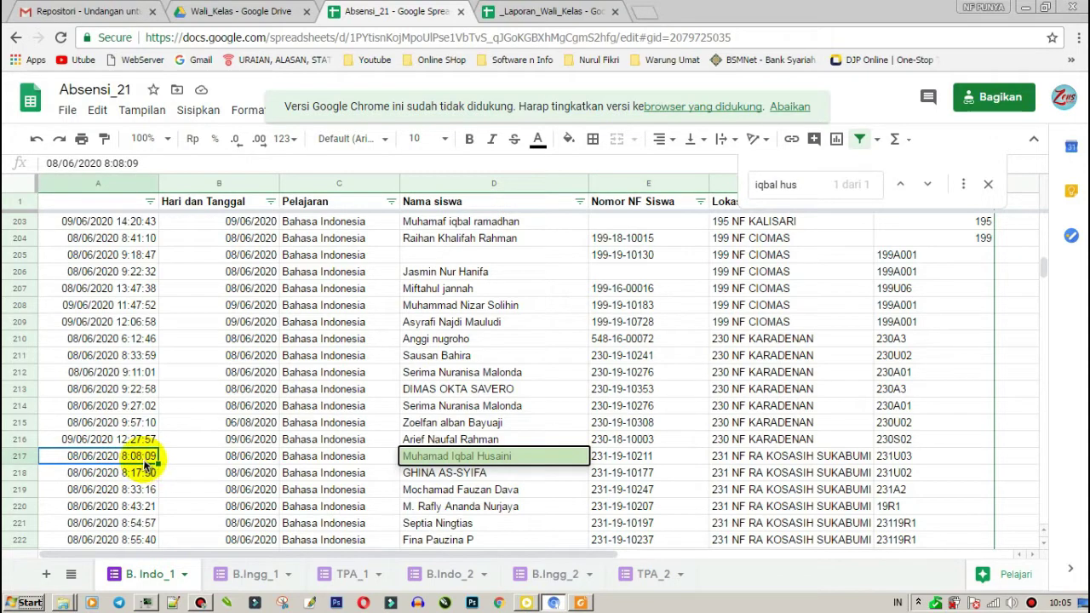
{"action": "left_click", "coordinate": [426, 456]}
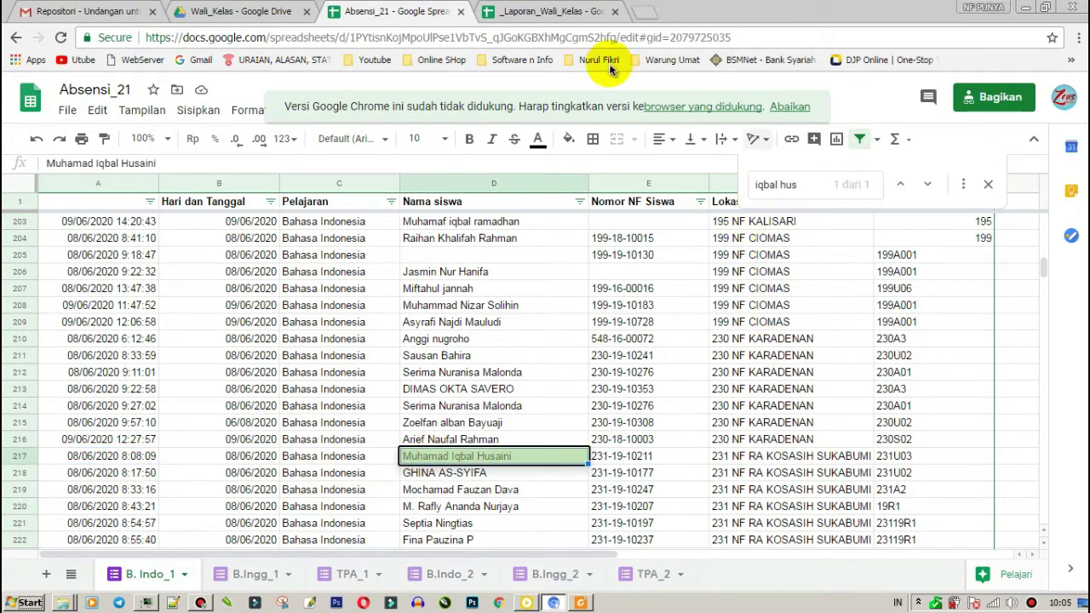
Set the B.Indo 21-1 status of the student in row 524 of _Laporan_Wali_Kelas to Ya.
{"action": "left_click", "coordinate": [560, 20]}
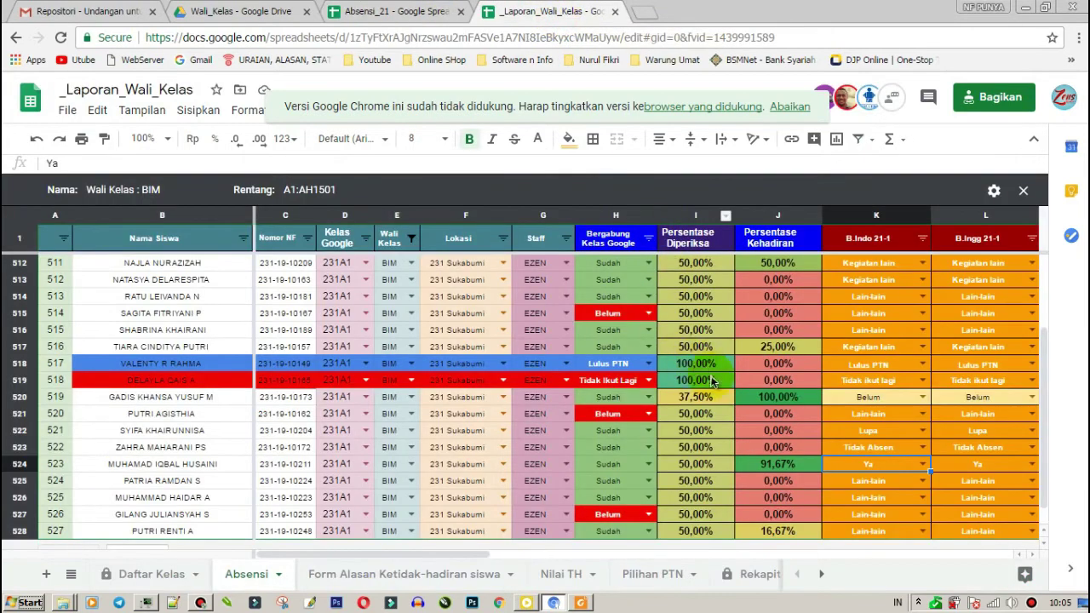
{"action": "left_click", "coordinate": [924, 466]}
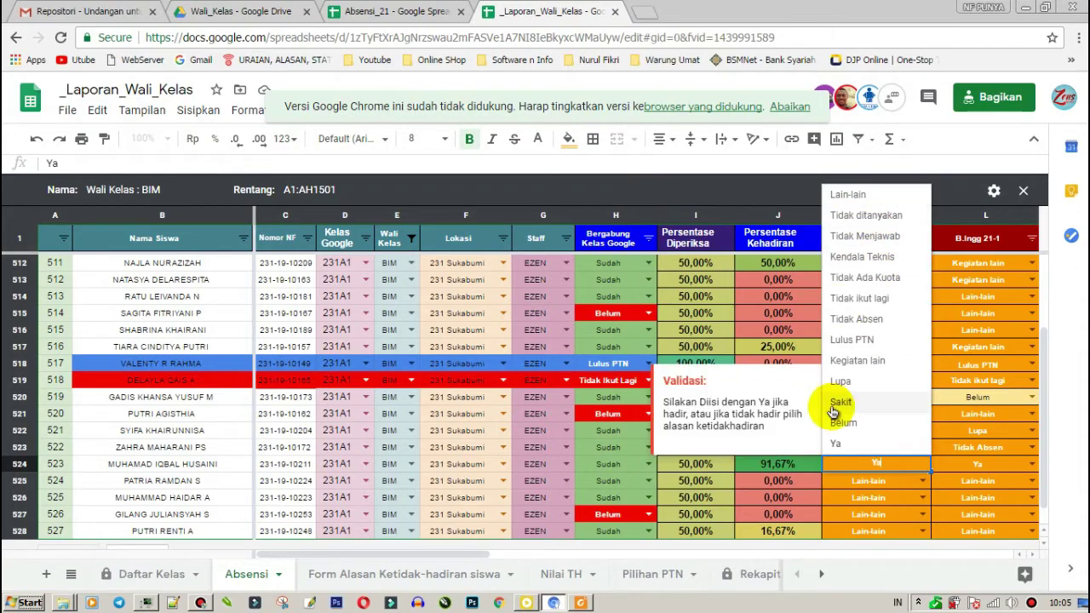
{"action": "left_click", "coordinate": [852, 445]}
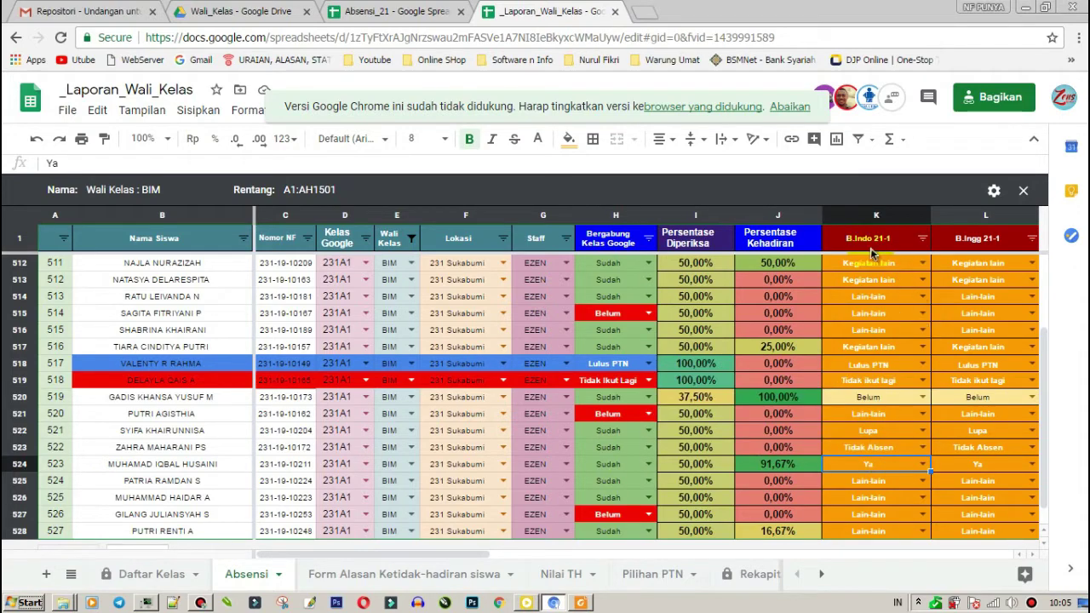
{"action": "mouse_move", "coordinate": [925, 470]}
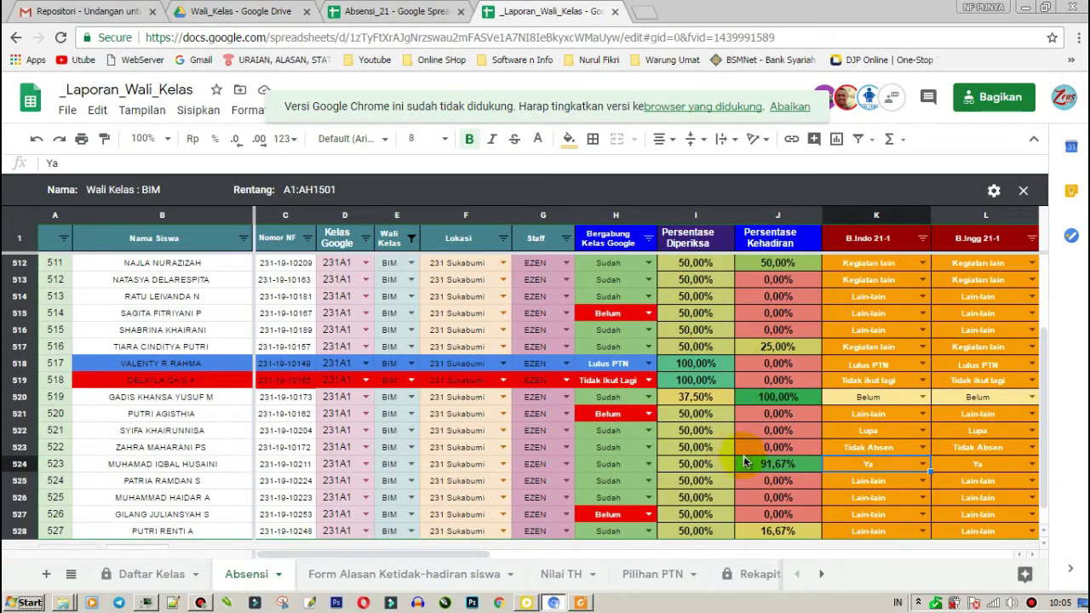
Return to Absensi_21 and look through the response sheets of the other subjects, ending on B.Ingg_1.
{"action": "left_click", "coordinate": [342, 13]}
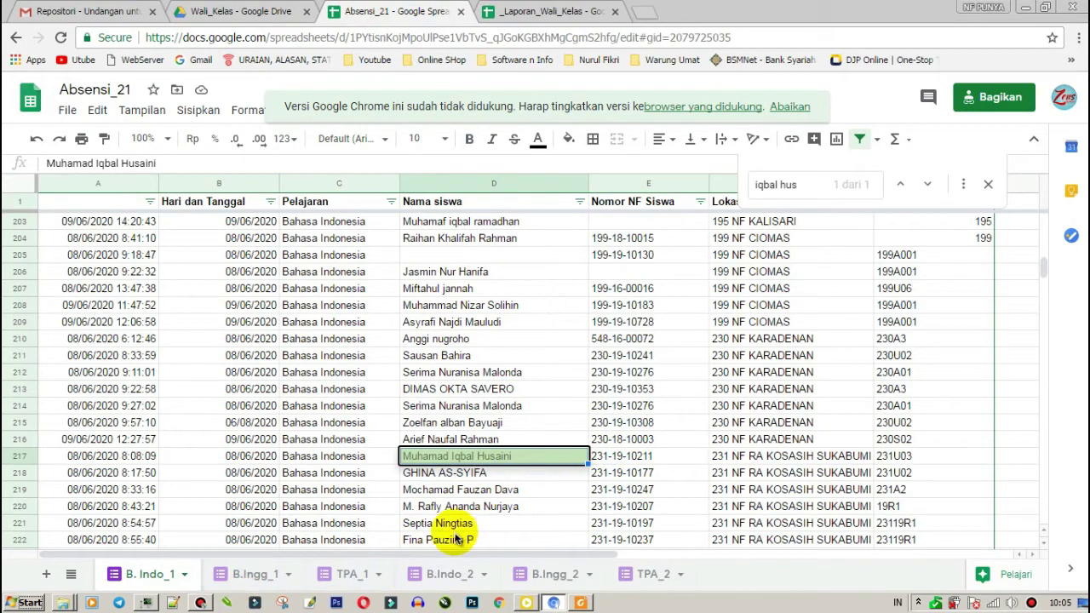
{"action": "left_click", "coordinate": [261, 576]}
{"action": "left_click", "coordinate": [340, 576]}
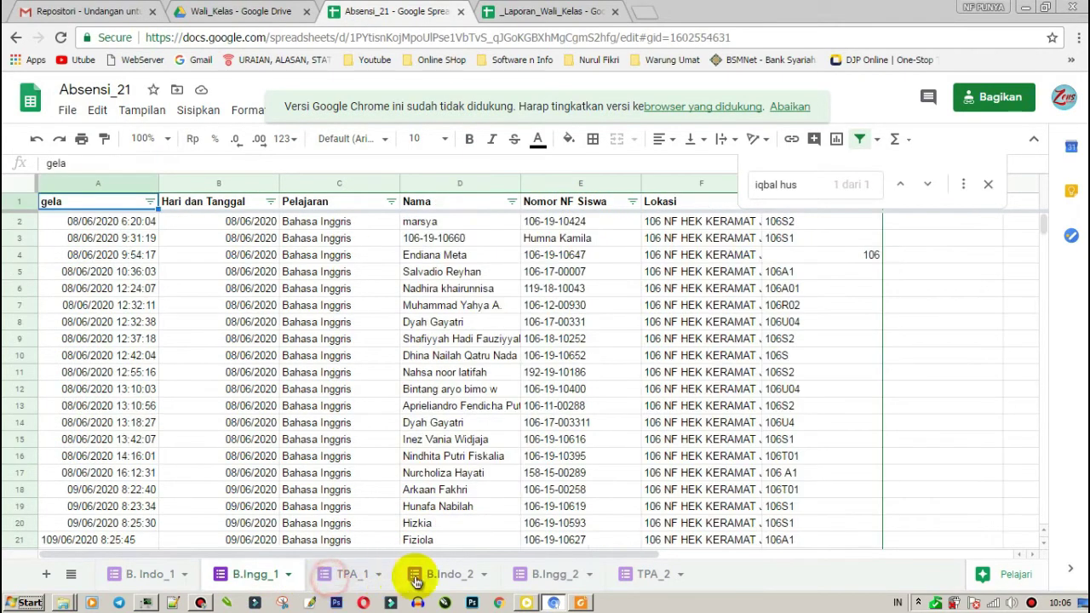
{"action": "left_click", "coordinate": [414, 576]}
{"action": "left_click", "coordinate": [253, 577]}
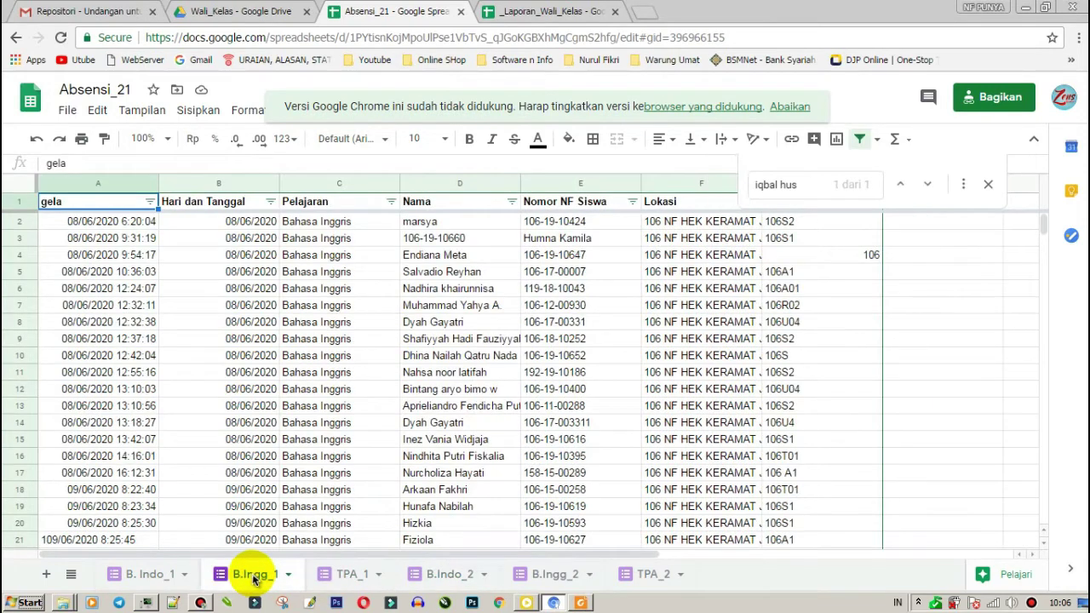
Open the Nilai TH sheet of _Laporan_Wali_Kelas and inspect the formulas in the average score and Bergabung Kelas Google columns.
{"action": "left_click", "coordinate": [549, 11]}
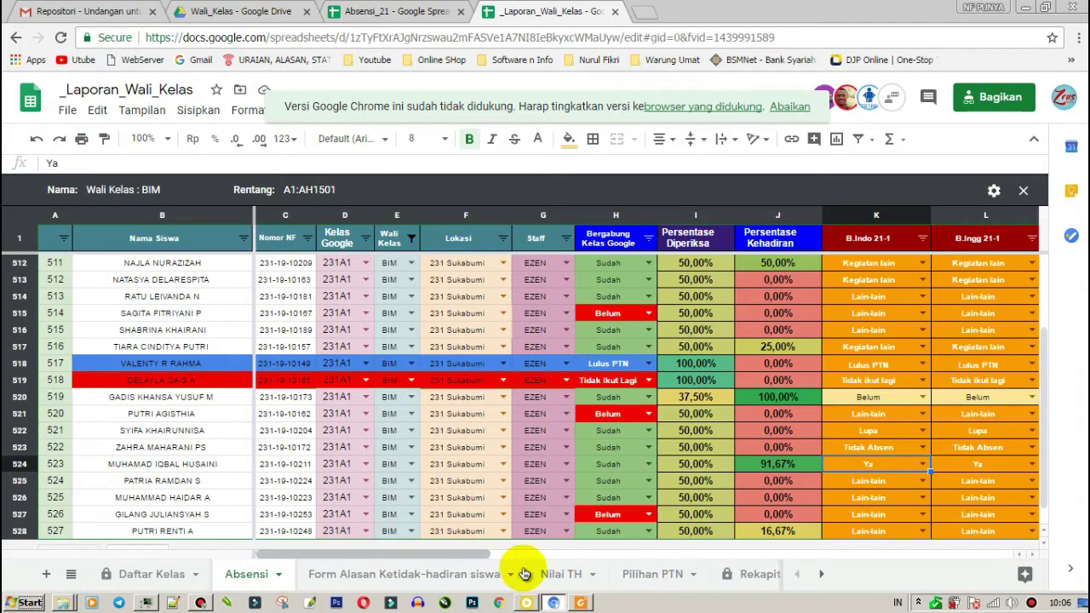
{"action": "left_click", "coordinate": [558, 577]}
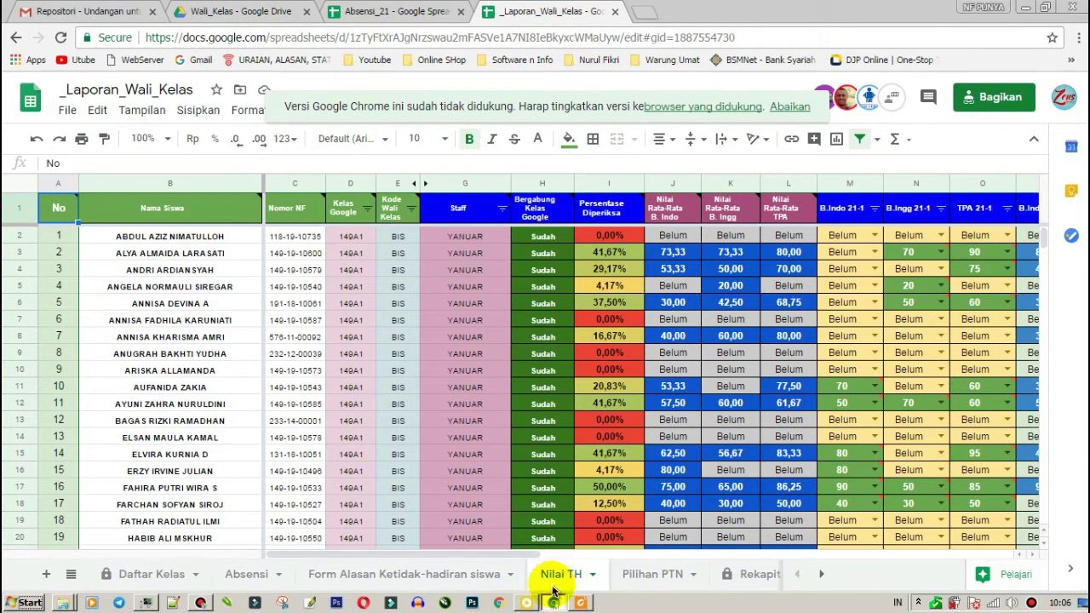
{"action": "left_click", "coordinate": [738, 292]}
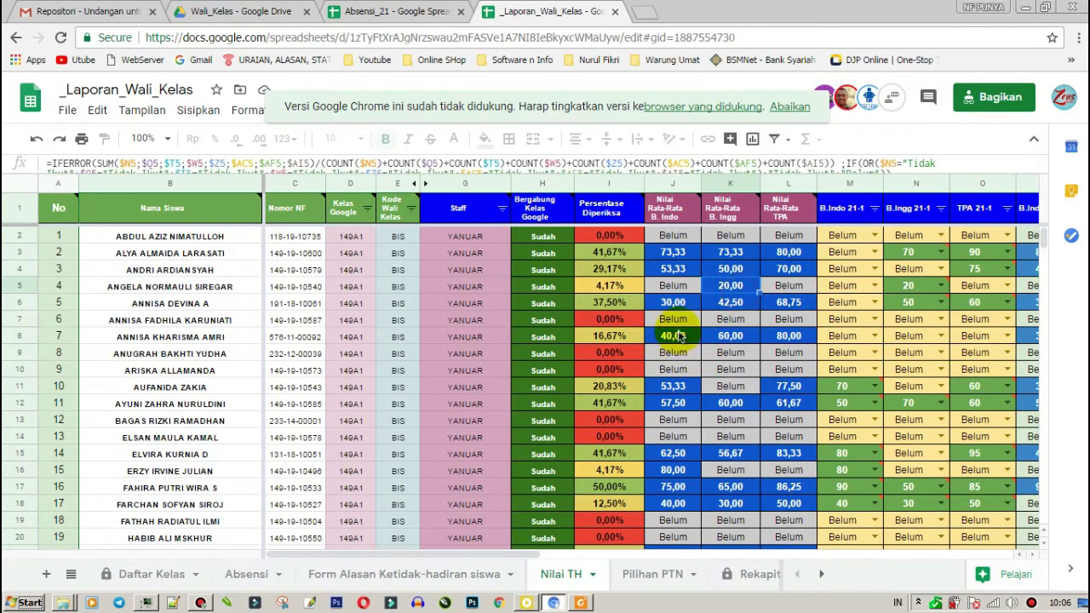
{"action": "left_click", "coordinate": [787, 351]}
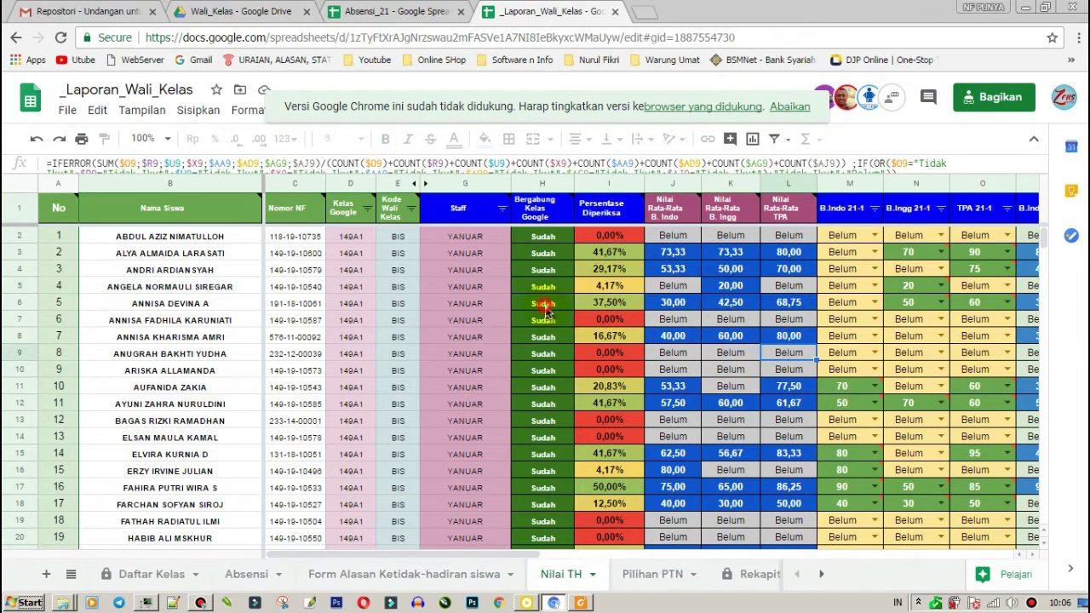
{"action": "left_click", "coordinate": [545, 311]}
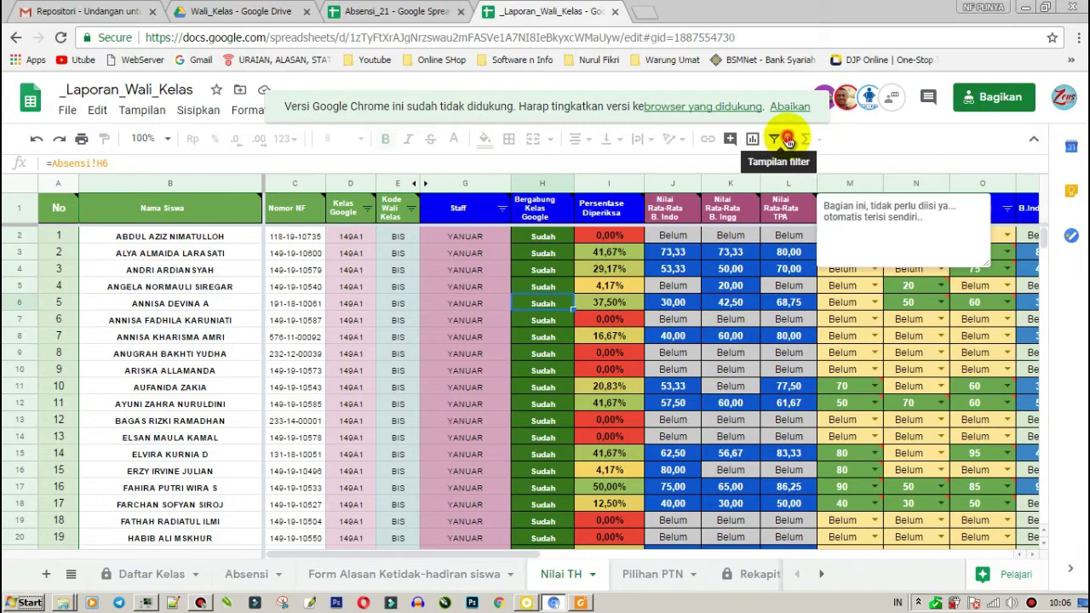
Apply the Wali Kelas : EHU filter view to the Nilai TH sheet.
{"action": "left_click", "coordinate": [788, 140]}
{"action": "scroll", "coordinate": [852, 406], "scroll_direction": "down", "scroll_amount": 2}
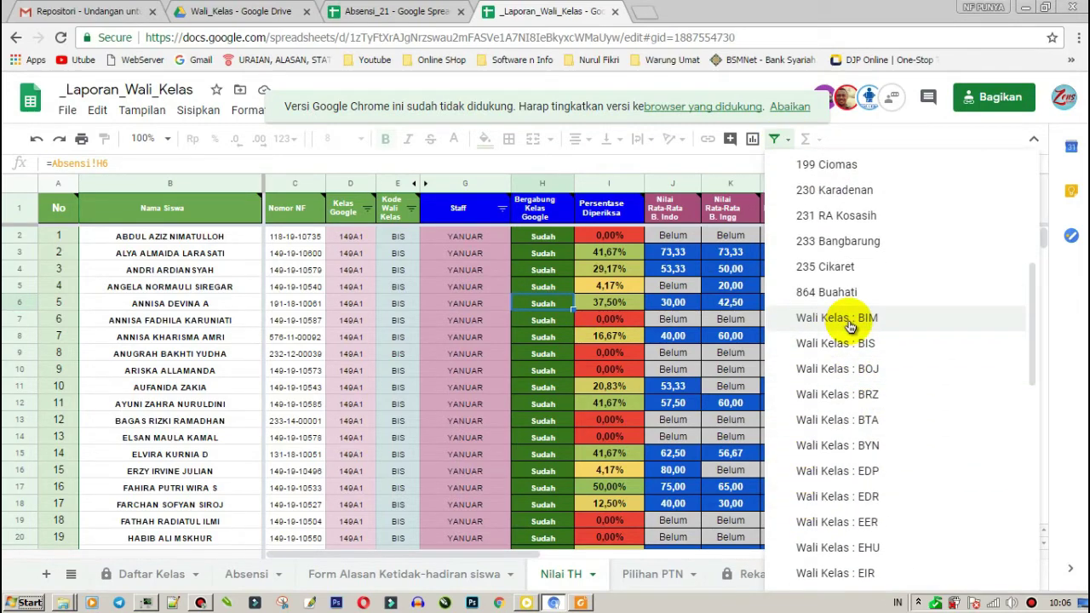
{"action": "scroll", "coordinate": [886, 366], "scroll_direction": "down", "scroll_amount": 3}
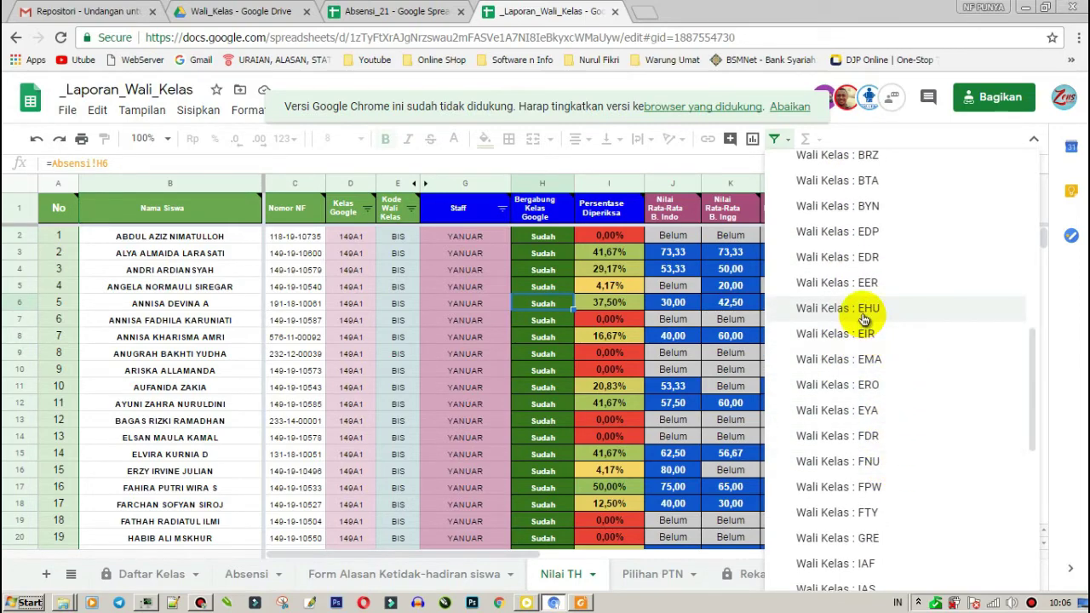
{"action": "left_click", "coordinate": [864, 319]}
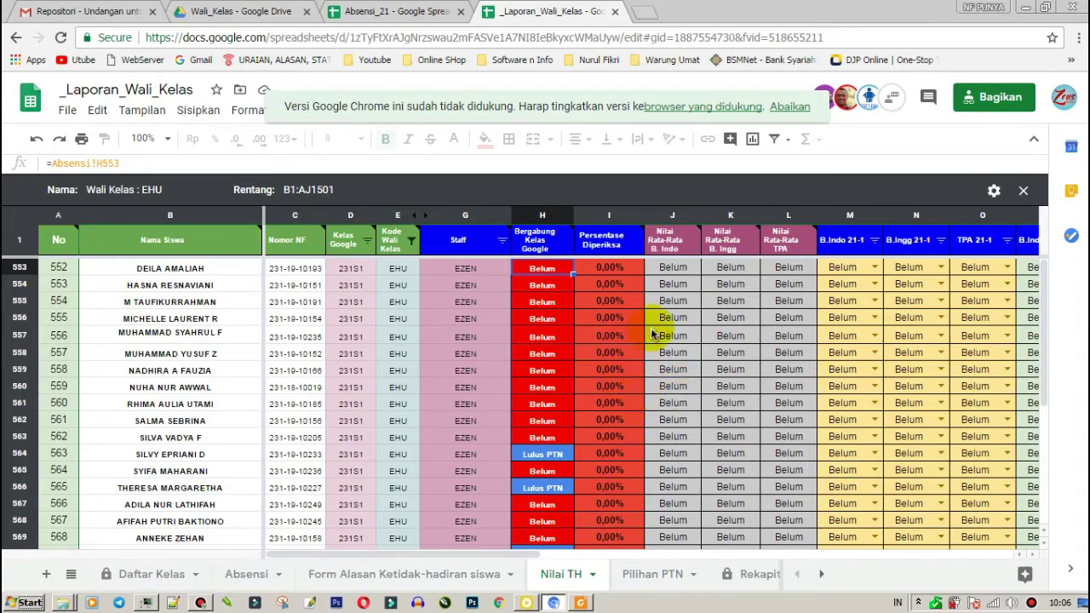
Look through the EHU students' scores and examine the B. Indo average formula in row 553 and its column header note.
{"action": "scroll", "coordinate": [580, 388], "scroll_direction": "down", "scroll_amount": 5}
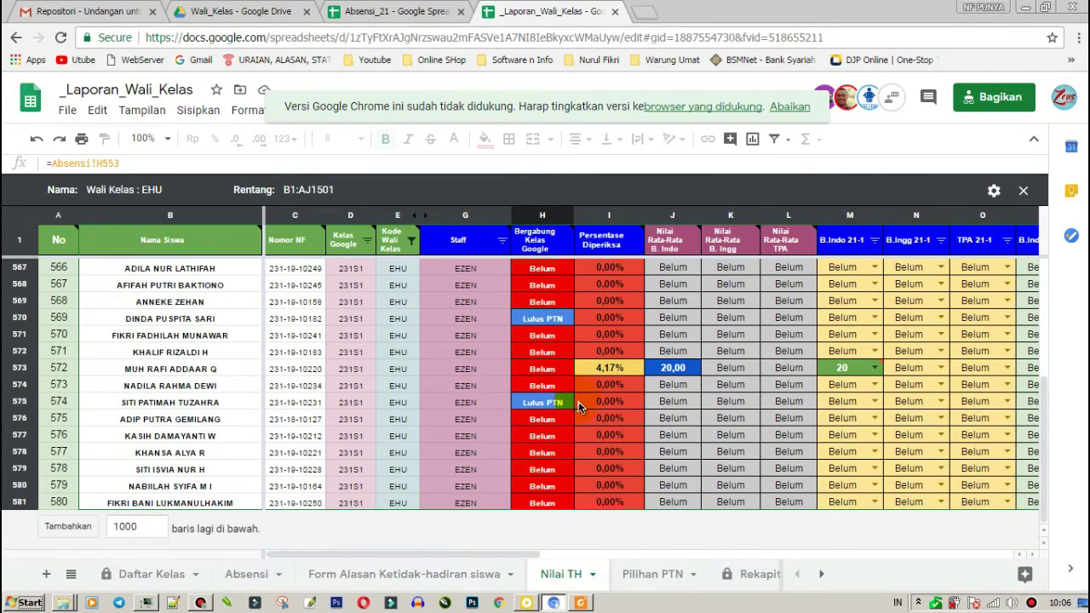
{"action": "scroll", "coordinate": [578, 401], "scroll_direction": "up", "scroll_amount": 5}
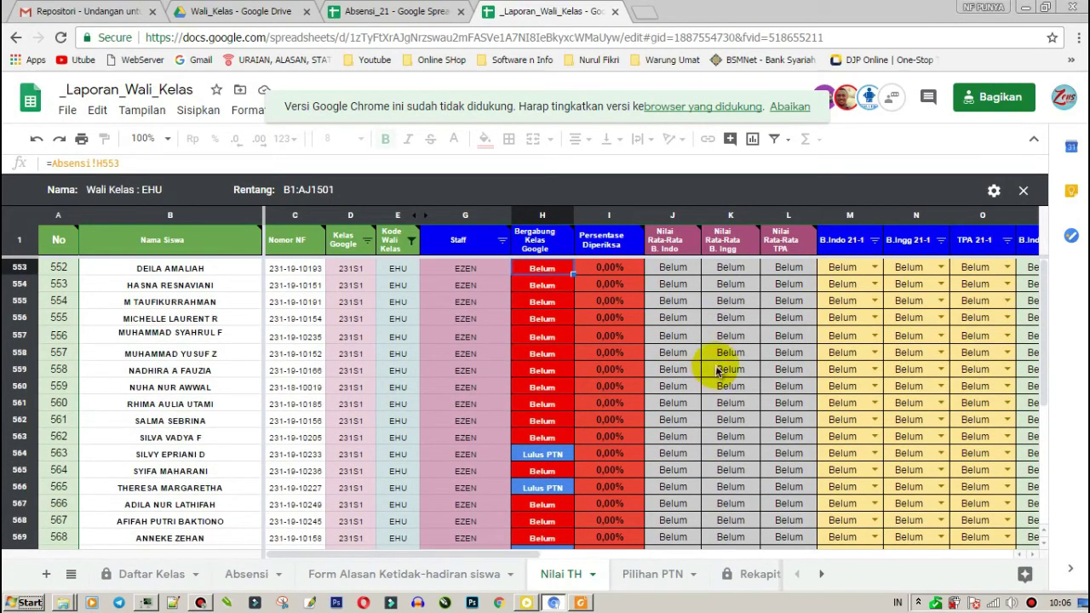
{"action": "left_click", "coordinate": [681, 273]}
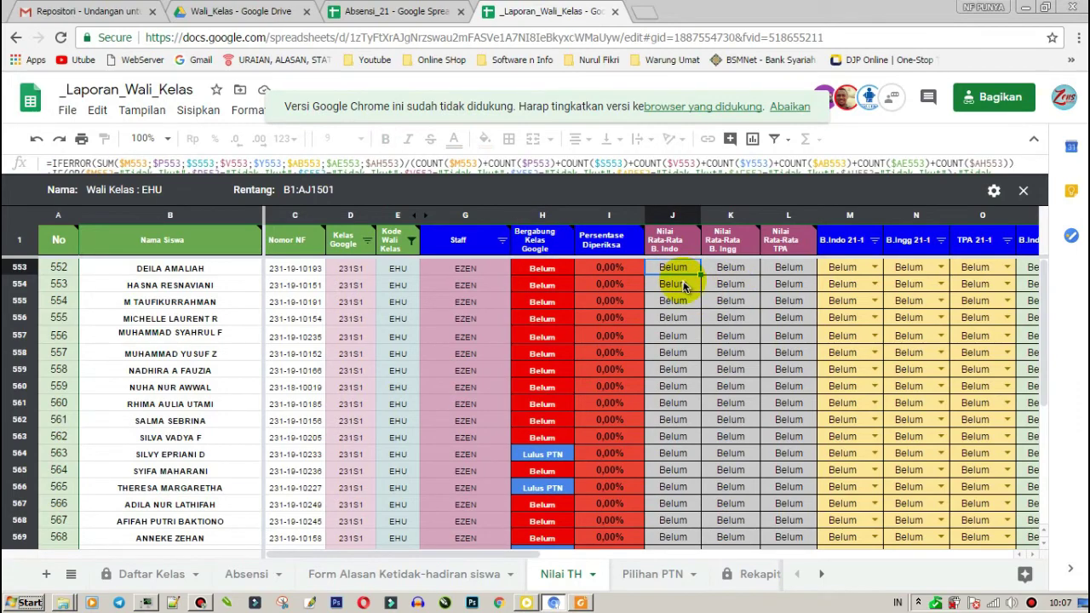
{"action": "left_click", "coordinate": [672, 239]}
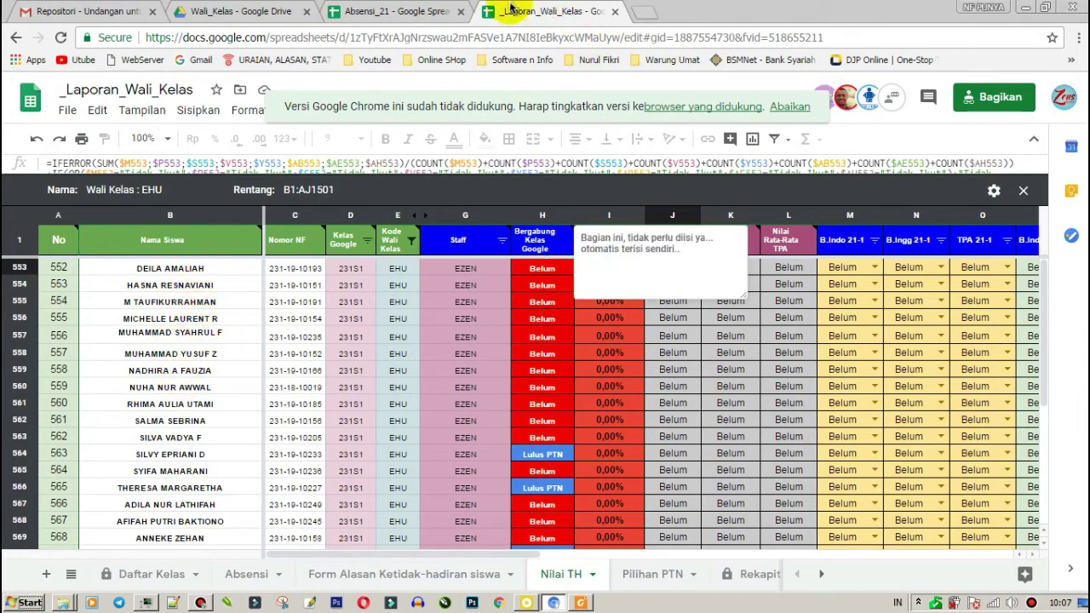
Open the TH_21 spreadsheet from the Wali_Kelas Drive folder and return to the Nilai TH sheet of _Laporan_Wali_Kelas.
{"action": "left_click", "coordinate": [245, 14]}
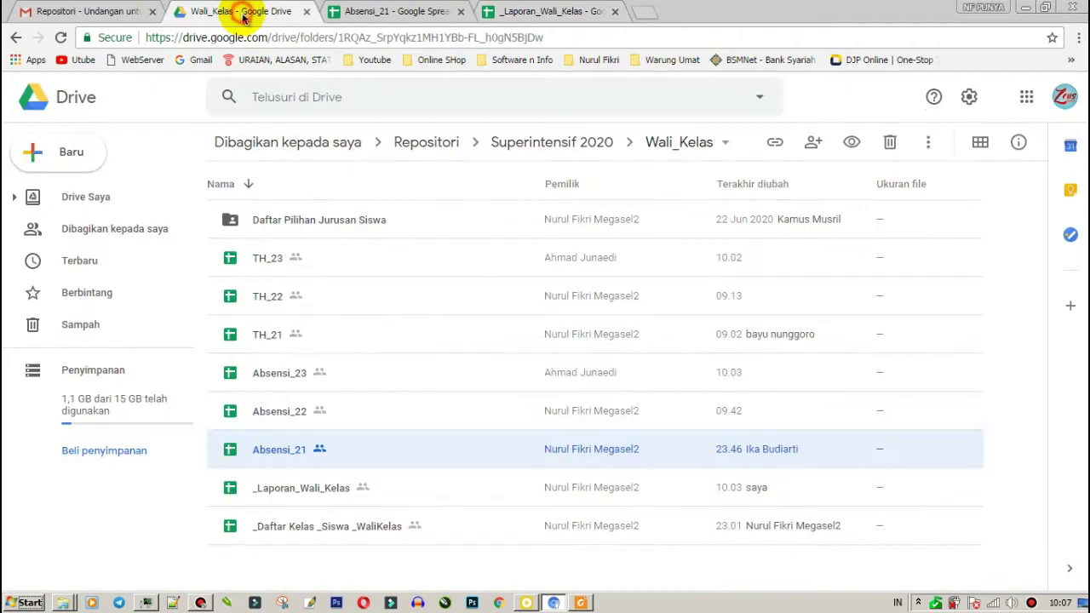
{"action": "left_click", "coordinate": [260, 341]}
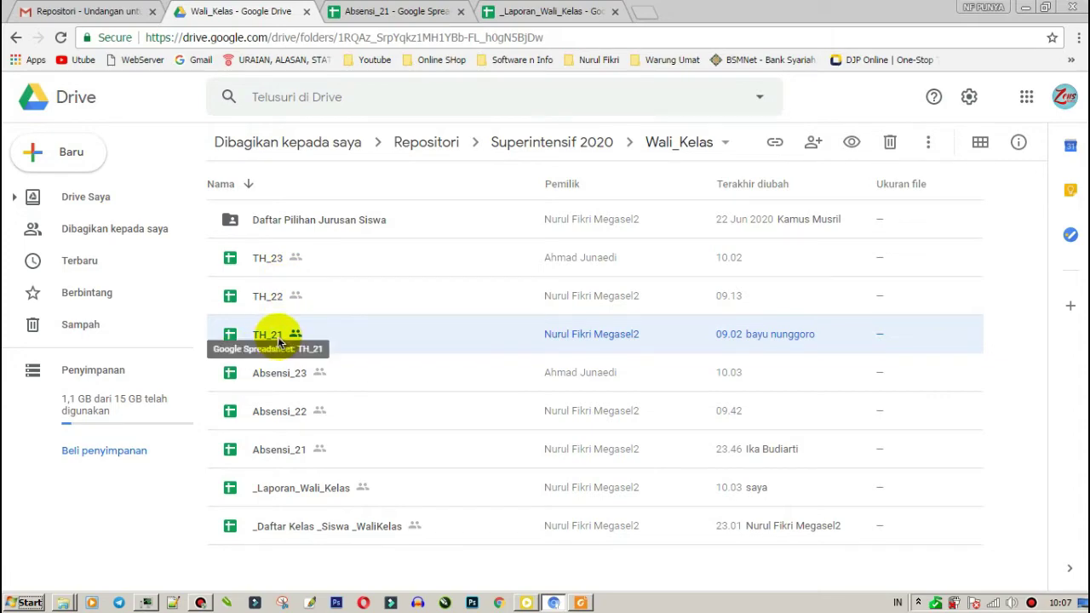
{"action": "double_click", "coordinate": [265, 337]}
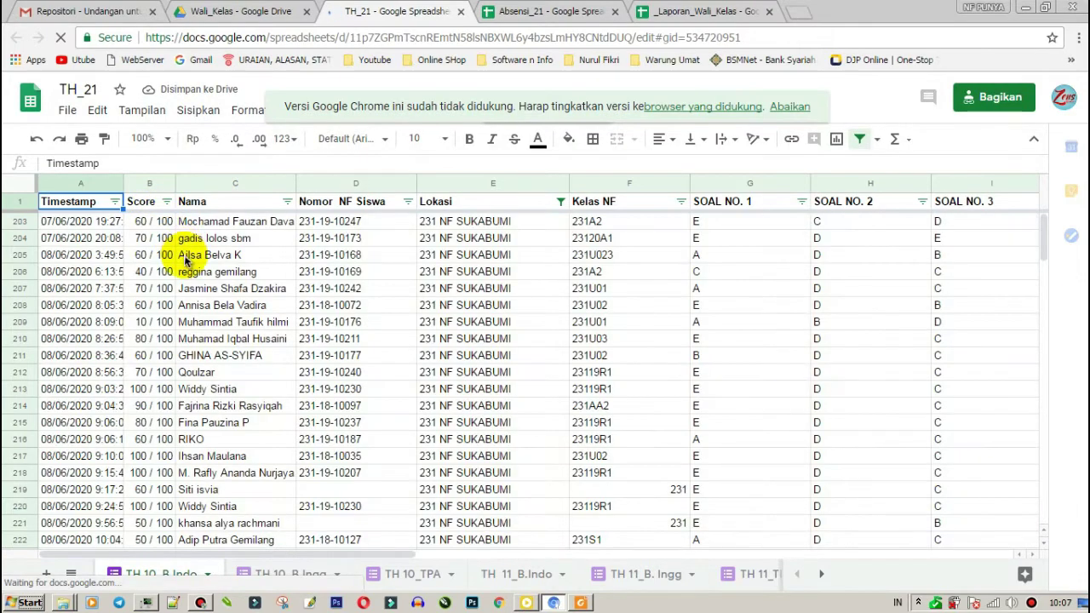
{"action": "left_click", "coordinate": [697, 17]}
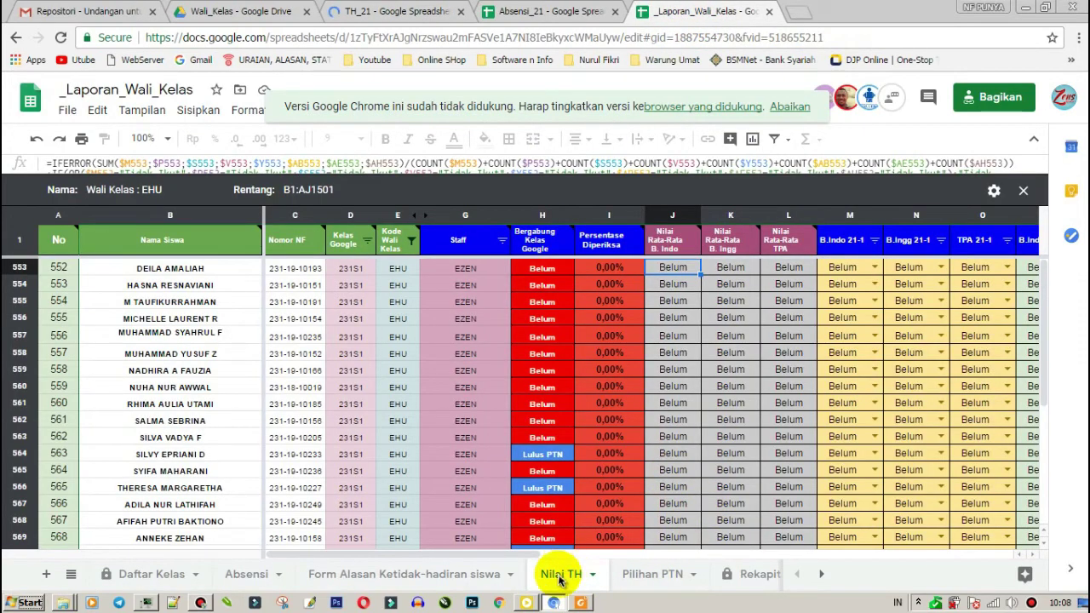
Switch to the TH_21 spreadsheet and close the Absensi_21 spreadsheet.
{"action": "left_click", "coordinate": [396, 12]}
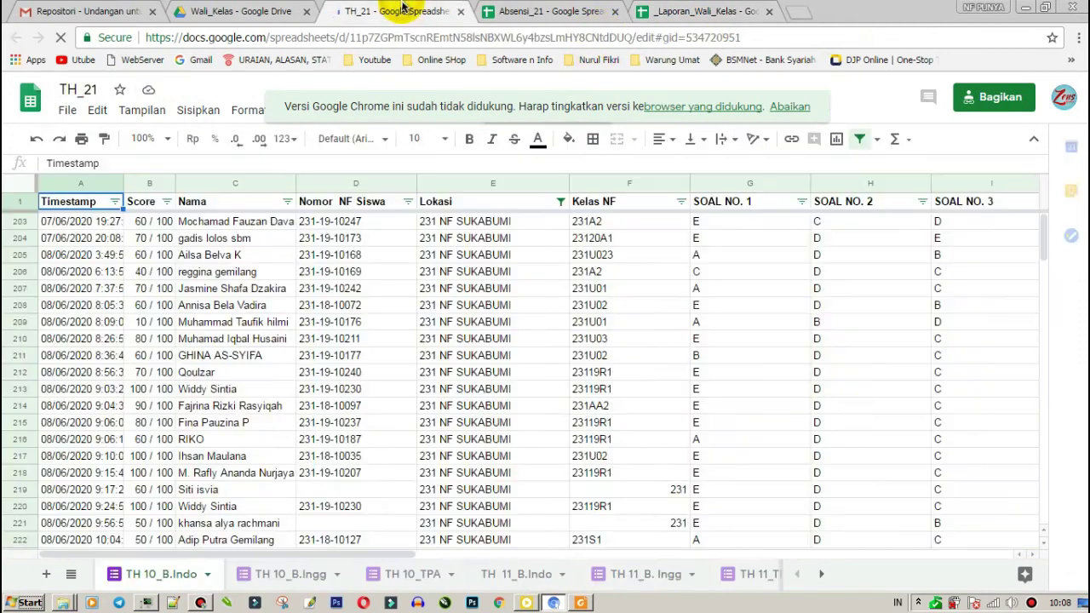
{"action": "left_click", "coordinate": [615, 11]}
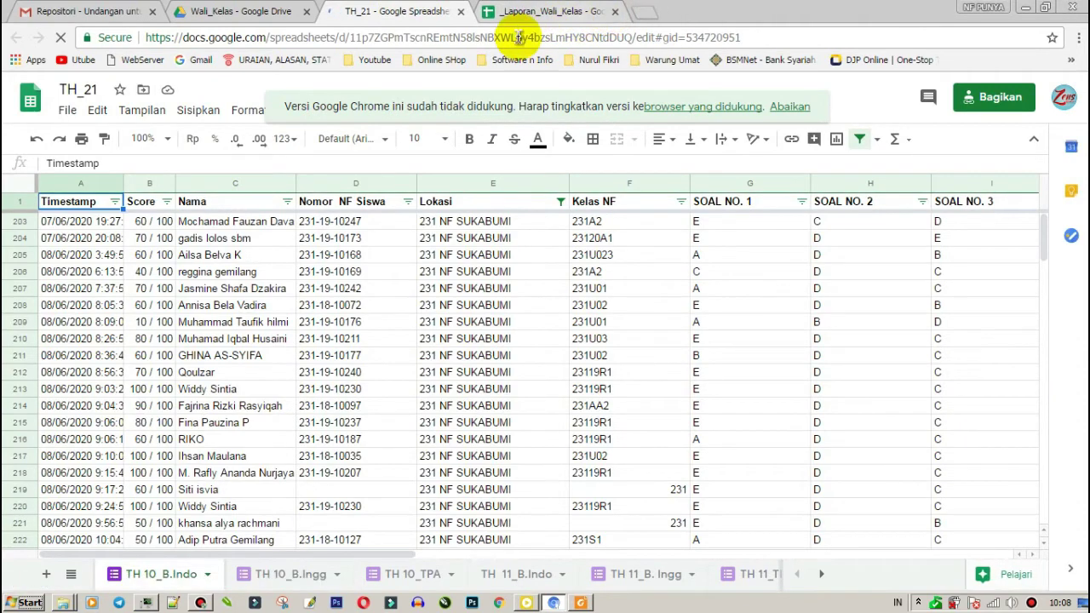
{"action": "left_click", "coordinate": [649, 307]}
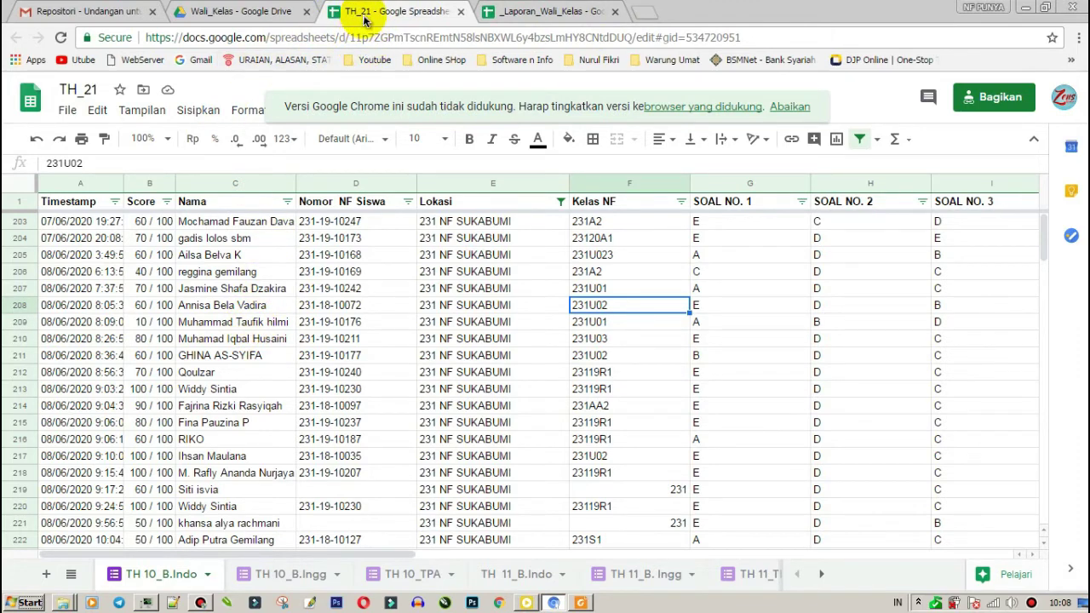
{"action": "left_click", "coordinate": [628, 338]}
Check the student in row 553 of Nilai TH and search for that student's name in TH_21's TH 10_B.Indo sheet.
{"action": "left_click", "coordinate": [562, 11]}
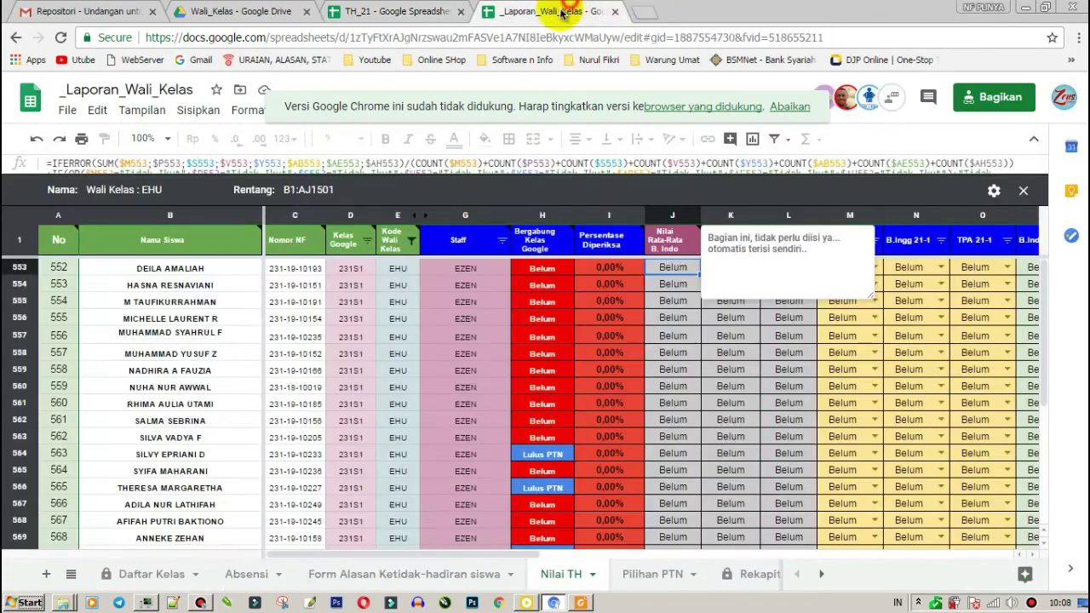
{"action": "left_click", "coordinate": [396, 11]}
{"action": "left_click", "coordinate": [727, 328]}
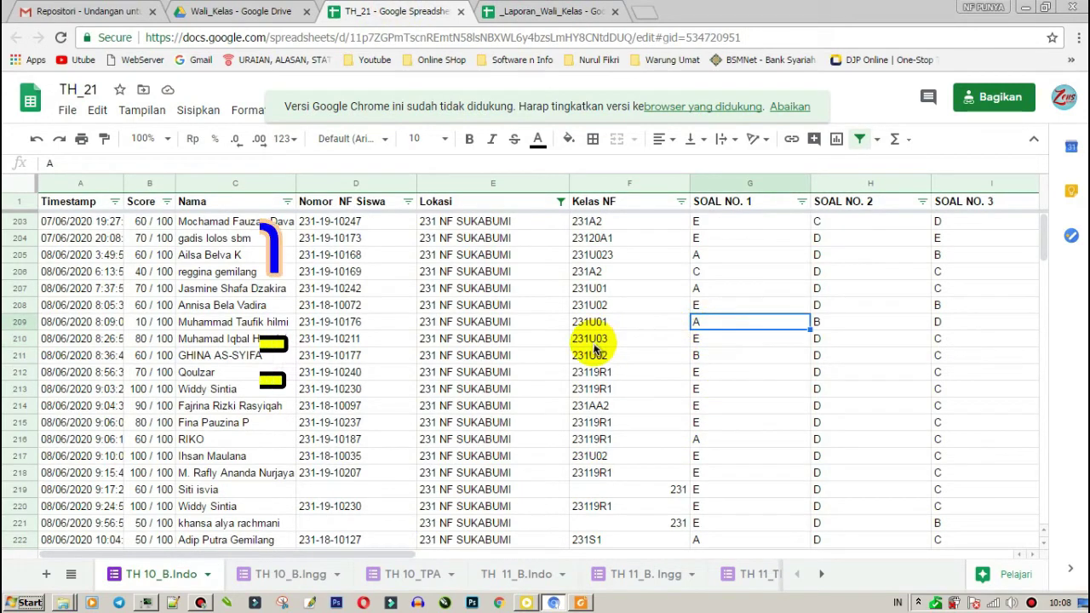
{"action": "key", "text": "ctrl+f"}
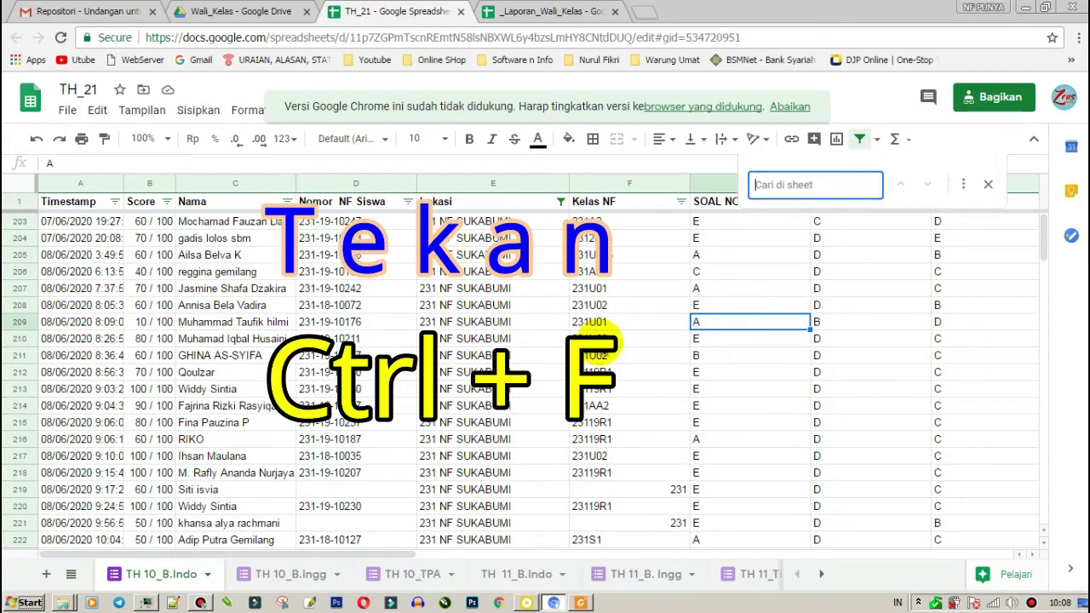
{"action": "type", "text": "della ama"}
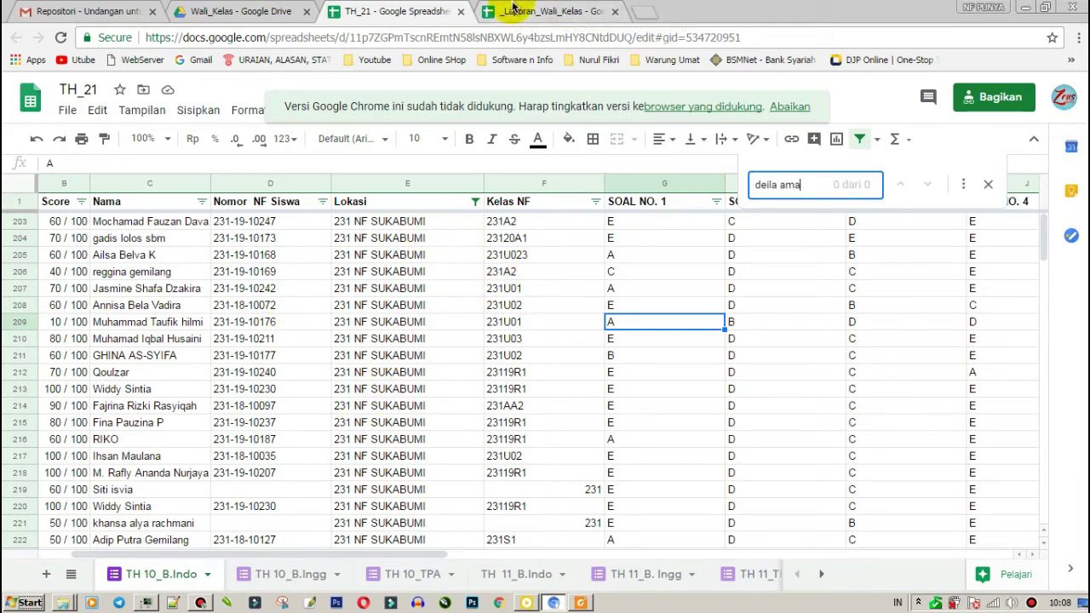
Pick the student in row 560 of Nilai TH, search for their first name in TH 10_B.Indo and inspect the matching score.
{"action": "left_click", "coordinate": [539, 12]}
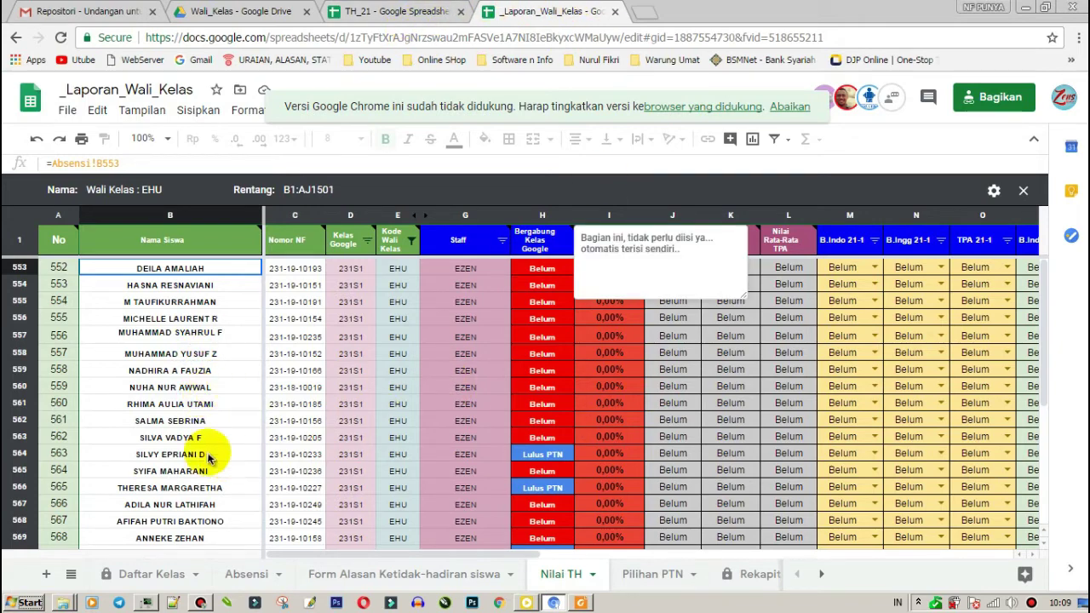
{"action": "left_click", "coordinate": [211, 387]}
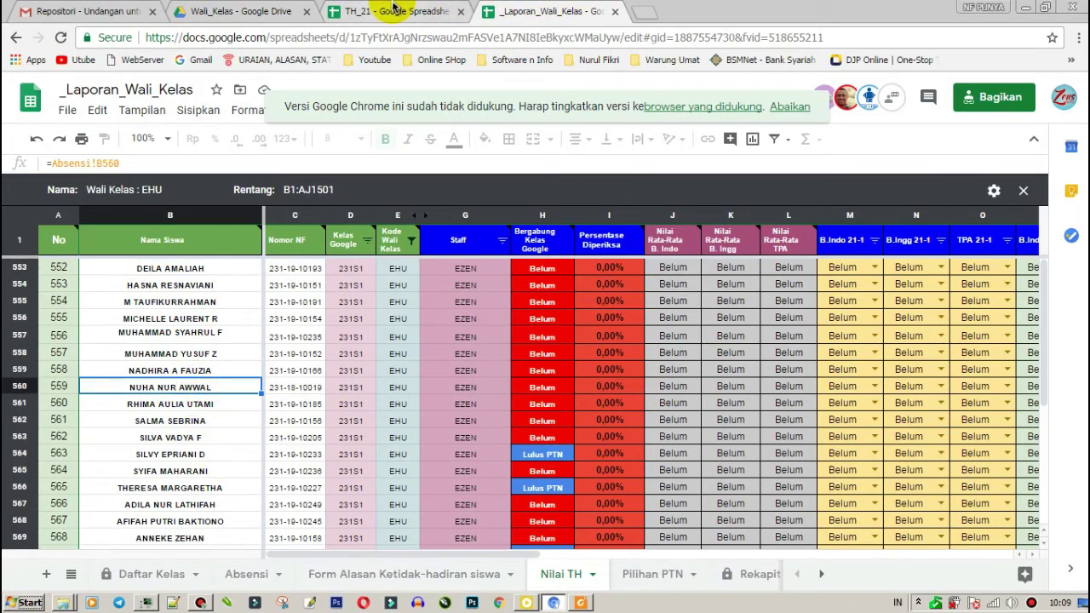
{"action": "left_click", "coordinate": [421, 11]}
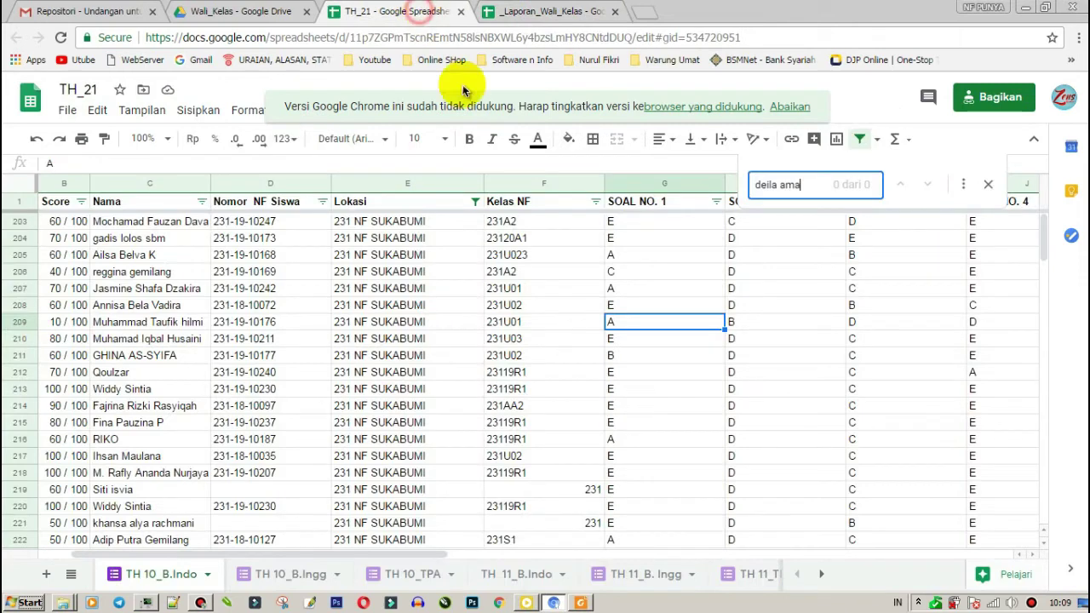
{"action": "left_click", "coordinate": [809, 188]}
{"action": "type", "text": "nuha"}
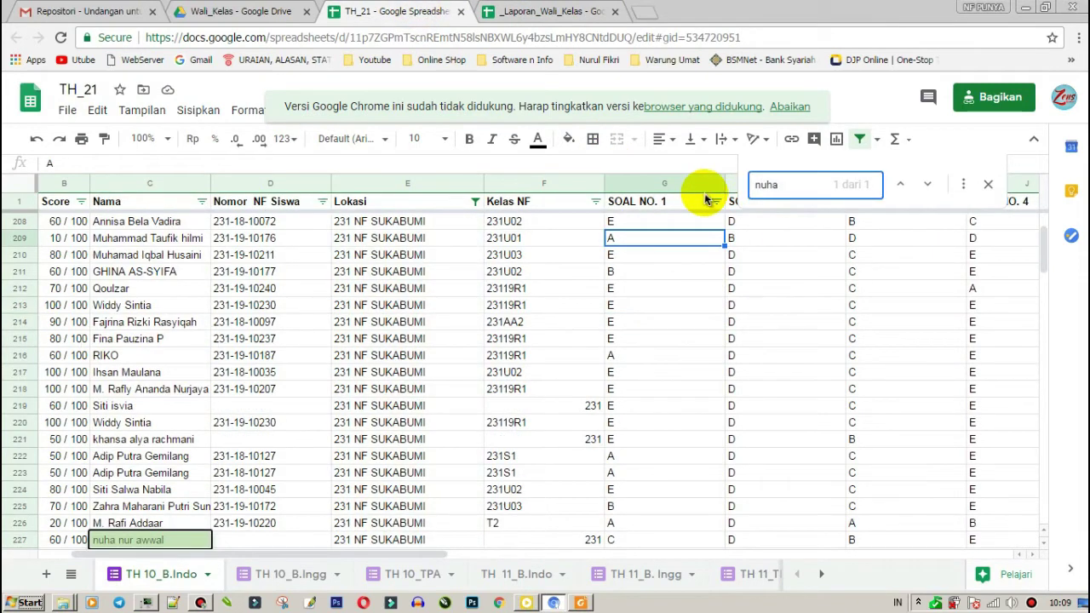
{"action": "scroll", "coordinate": [511, 448], "scroll_direction": "down", "scroll_amount": 3}
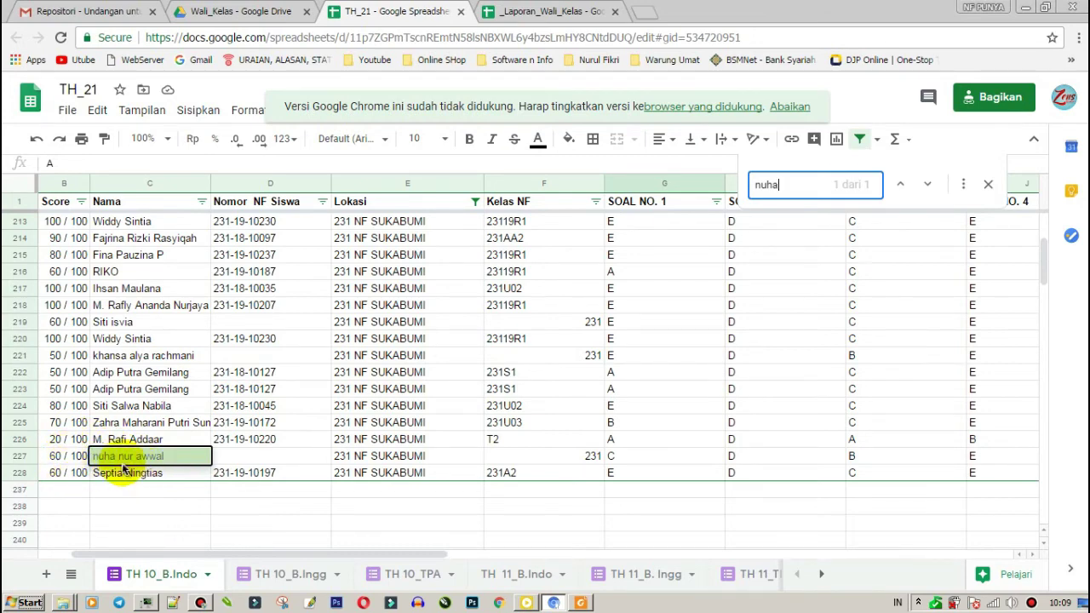
{"action": "left_click", "coordinate": [66, 467]}
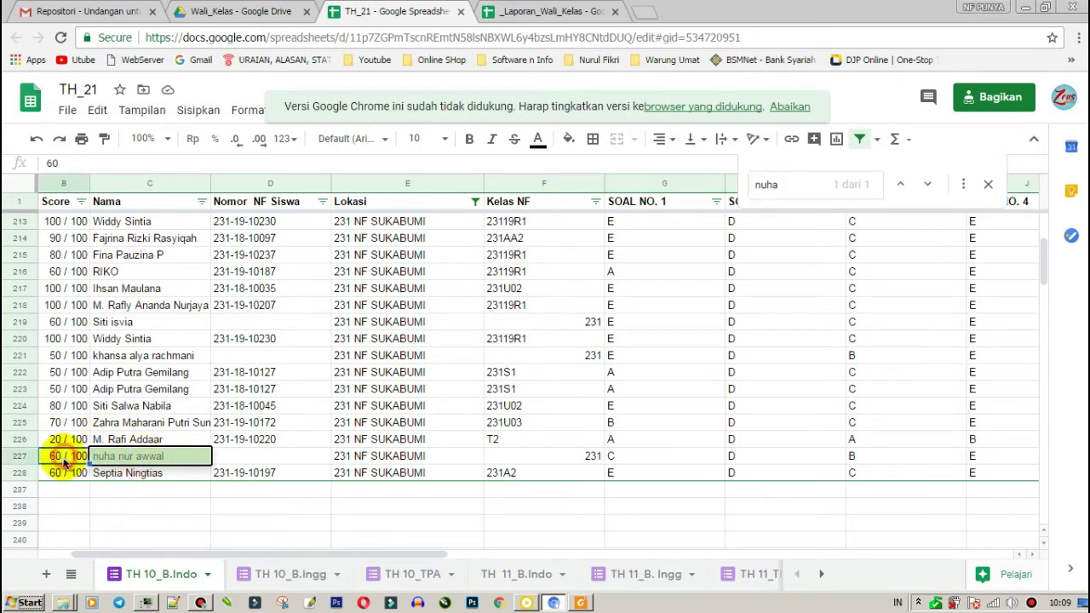
{"action": "left_click", "coordinate": [145, 458]}
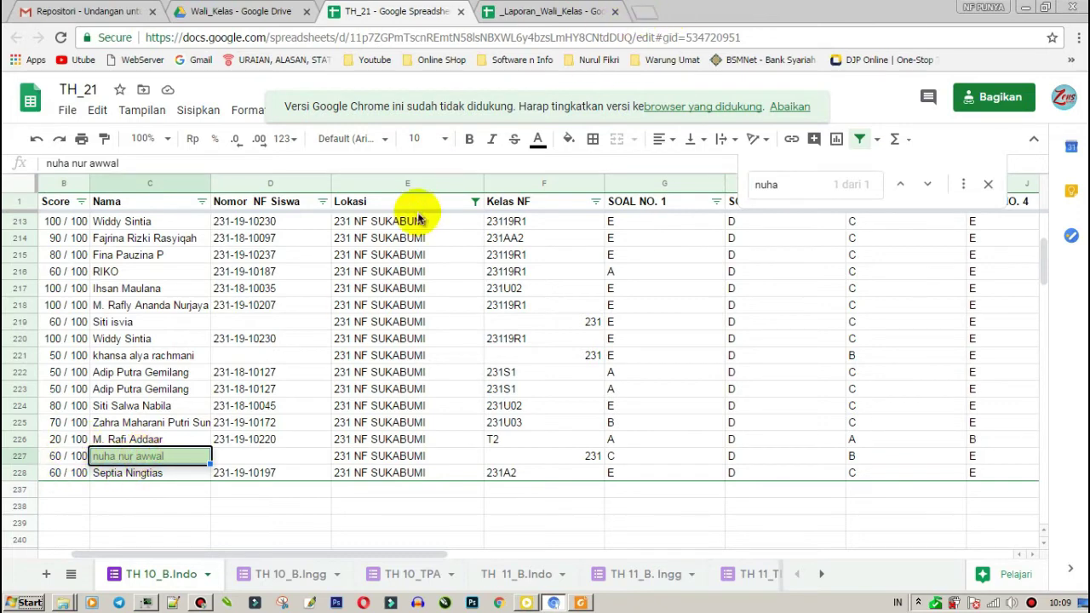
Enter 60 as the B.Indo 21-1 score for the student in row 560 of Nilai TH.
{"action": "left_click", "coordinate": [546, 13]}
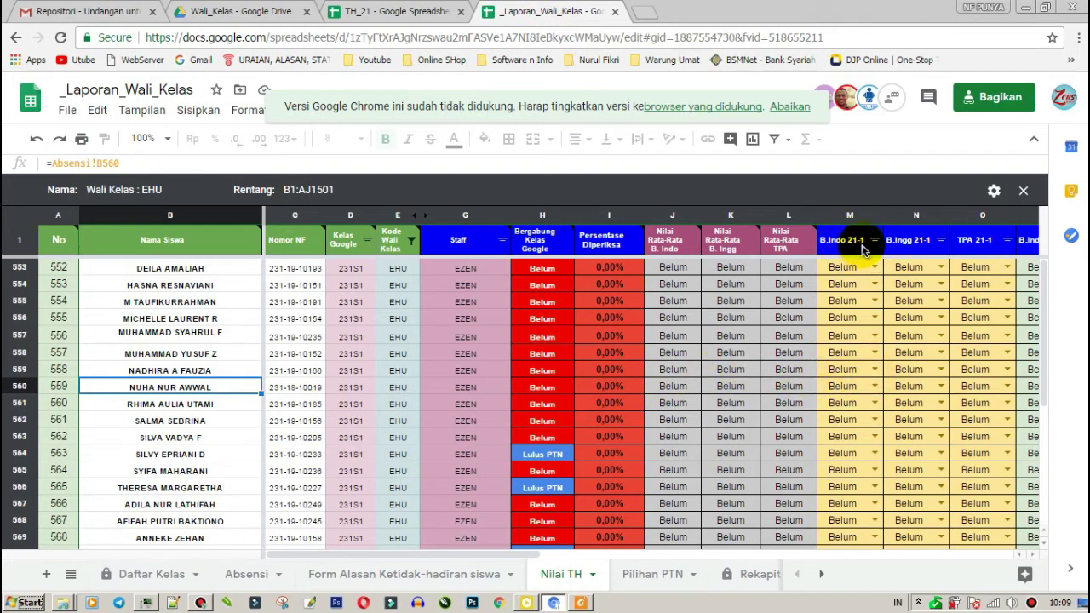
{"action": "left_click", "coordinate": [839, 388]}
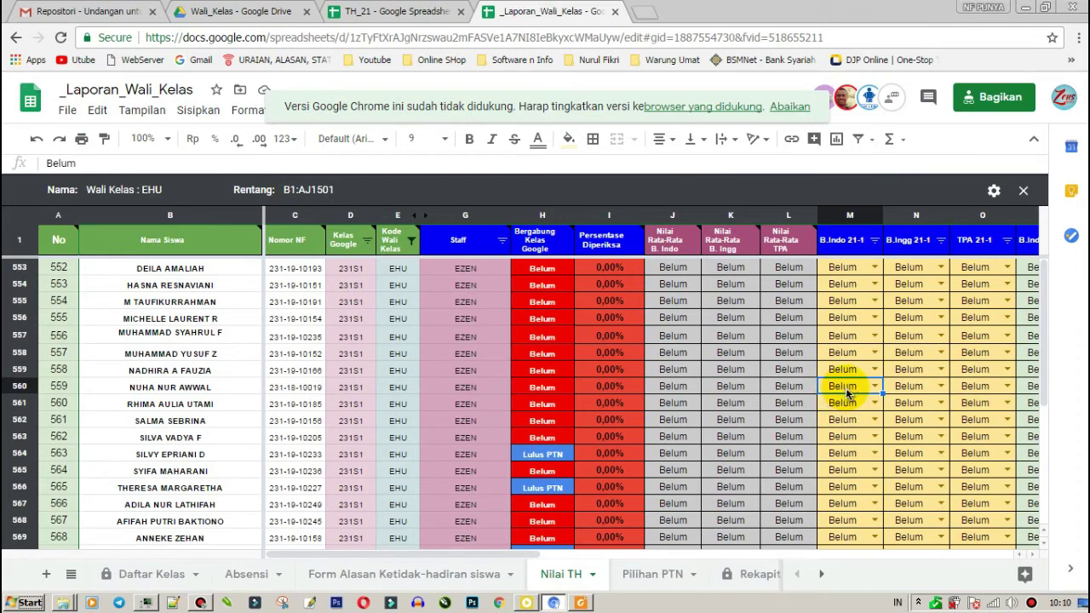
{"action": "type", "text": "60"}
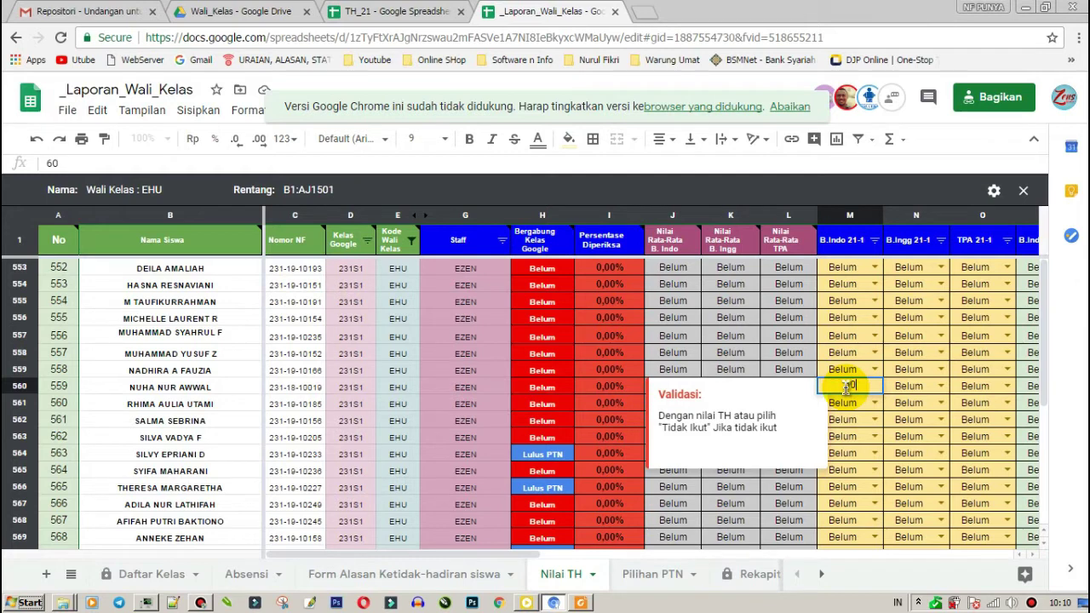
{"action": "key", "text": "Return"}
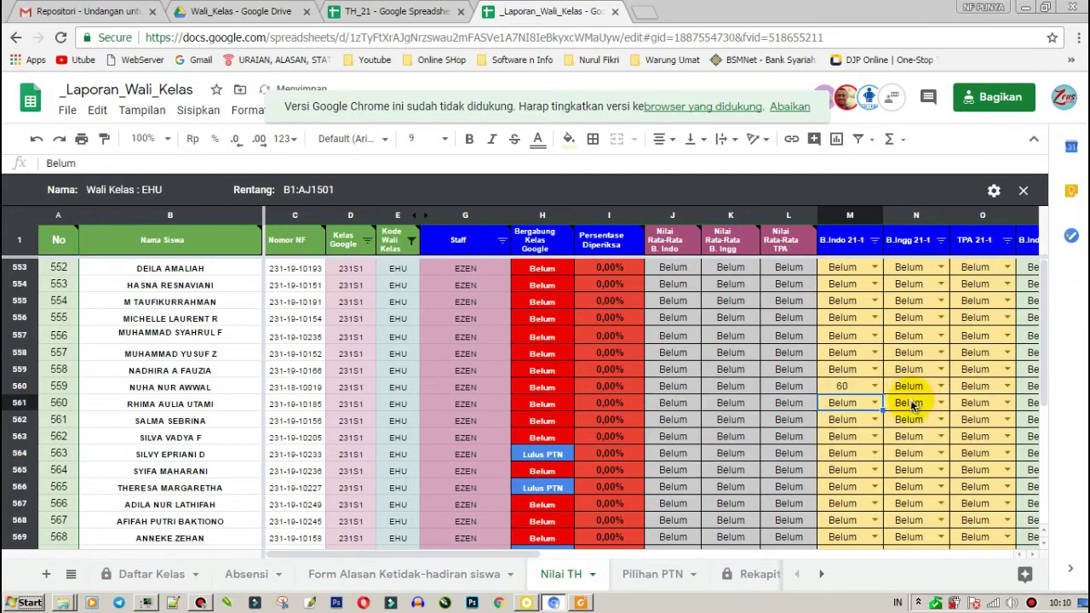
{"action": "left_click", "coordinate": [855, 384]}
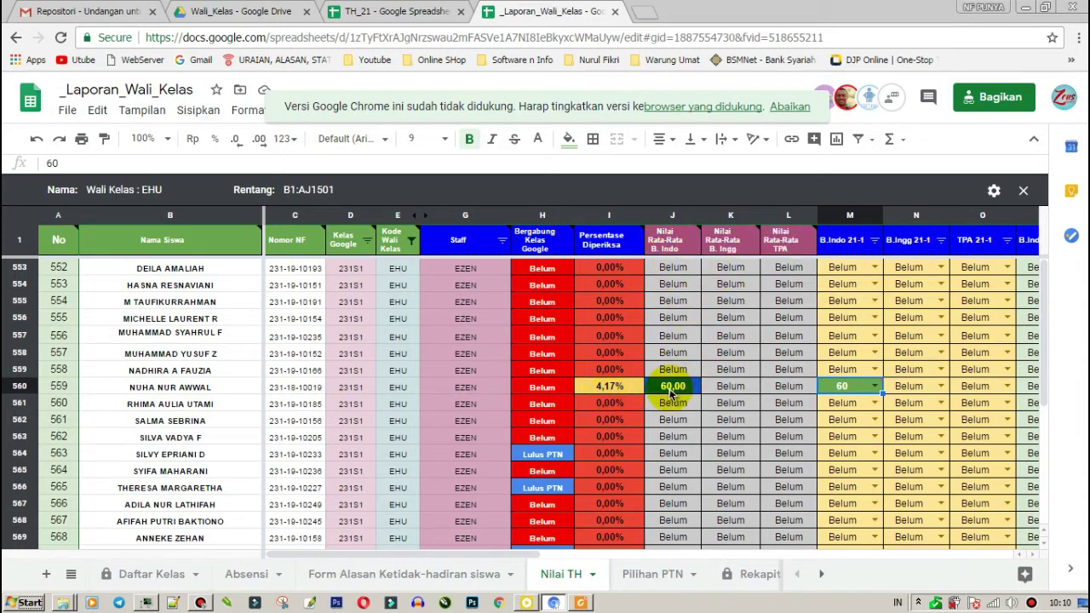
Search for the row 560 student's name in the TH 10_B.Ingg sheet of TH_21 to find their score.
{"action": "left_click", "coordinate": [920, 386]}
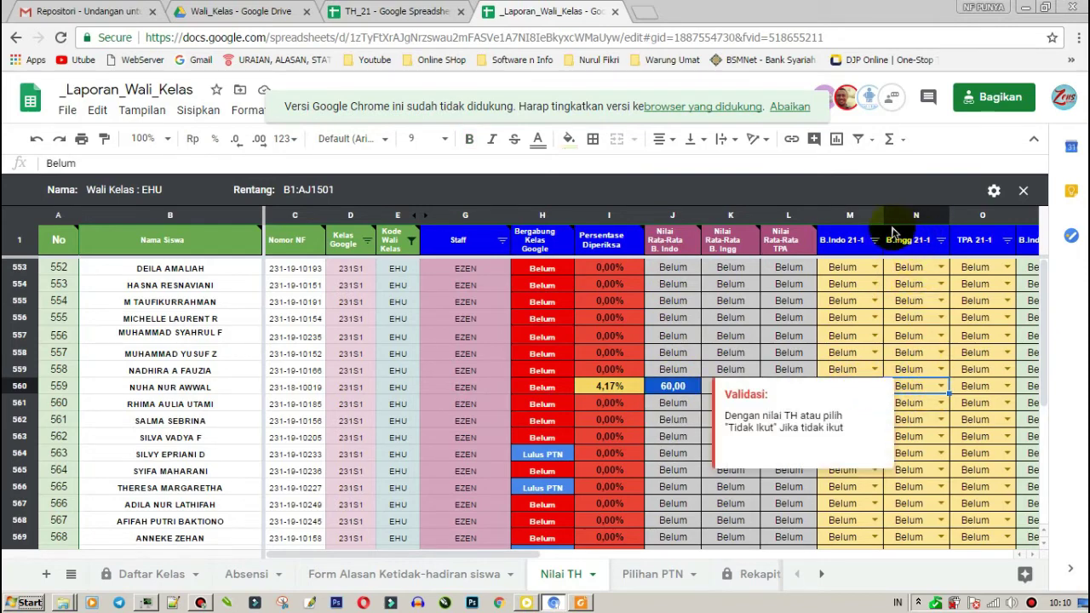
{"action": "left_click", "coordinate": [396, 12]}
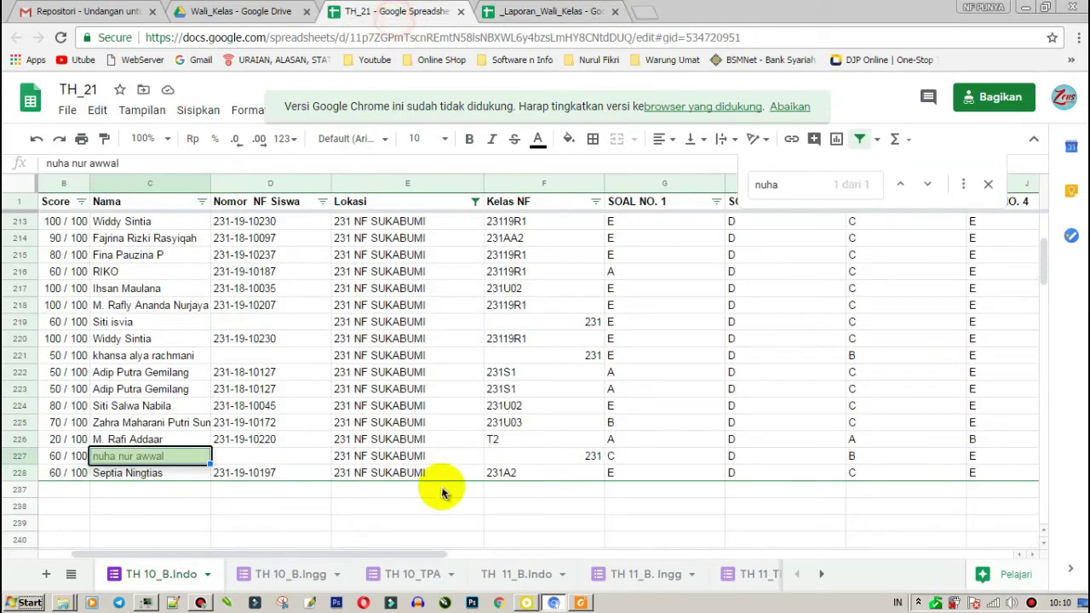
{"action": "left_click", "coordinate": [277, 578]}
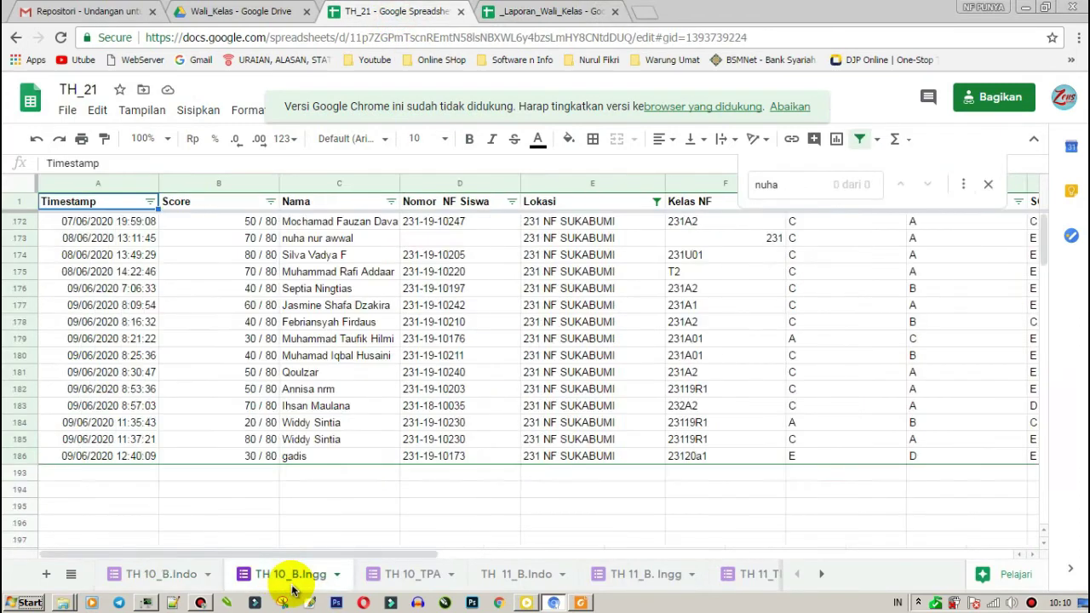
{"action": "left_click", "coordinate": [794, 182]}
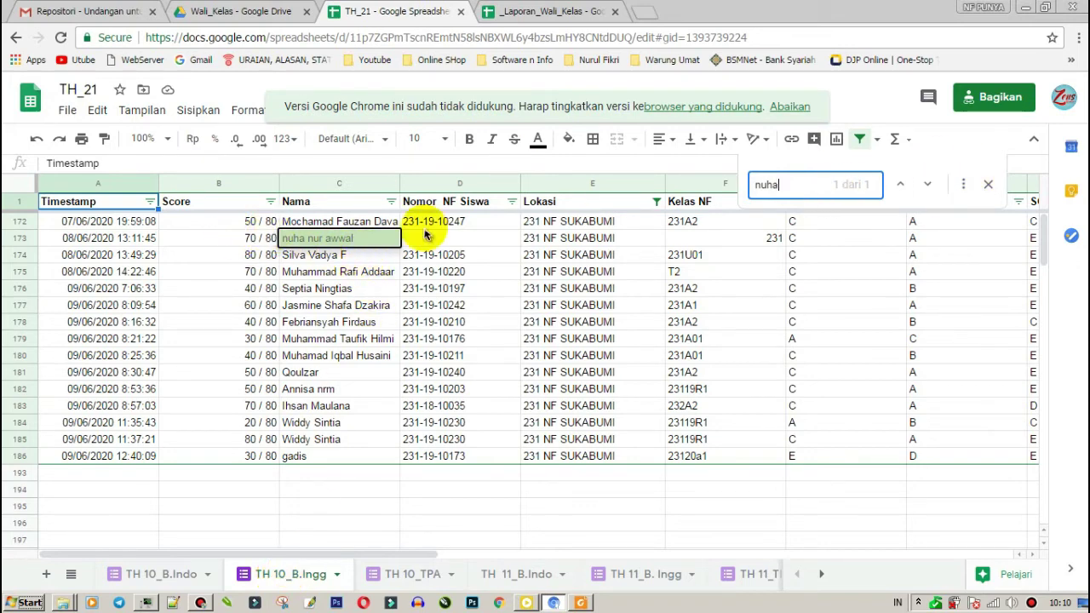
Enter 70 as the B.Ingg 21-1 score for the student in row 560 of Nilai TH.
{"action": "left_click", "coordinate": [549, 11]}
{"action": "left_click", "coordinate": [923, 390]}
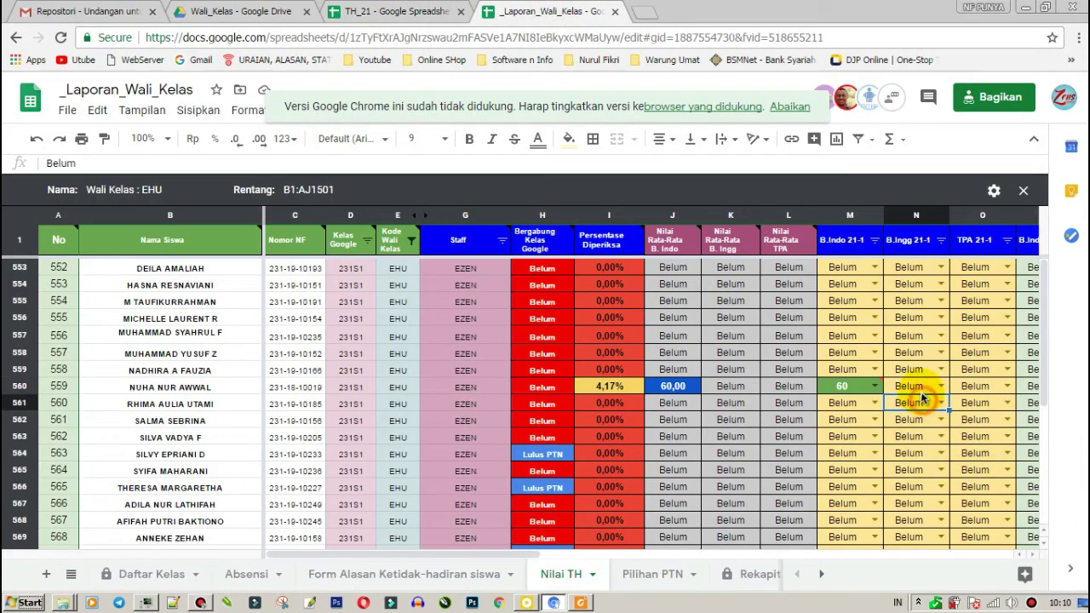
{"action": "type", "text": "70"}
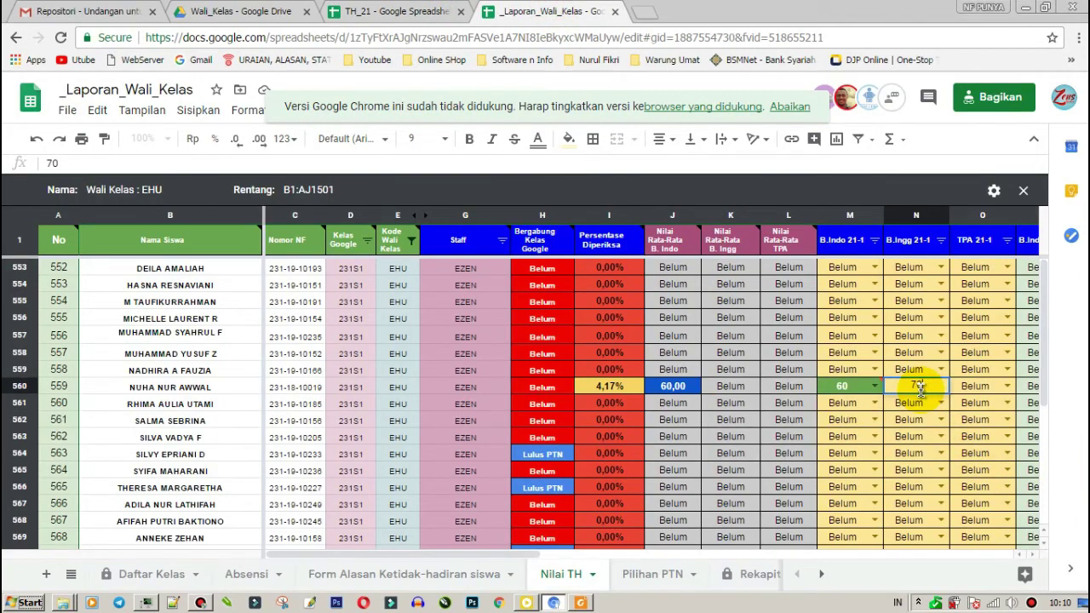
{"action": "key", "text": "Return"}
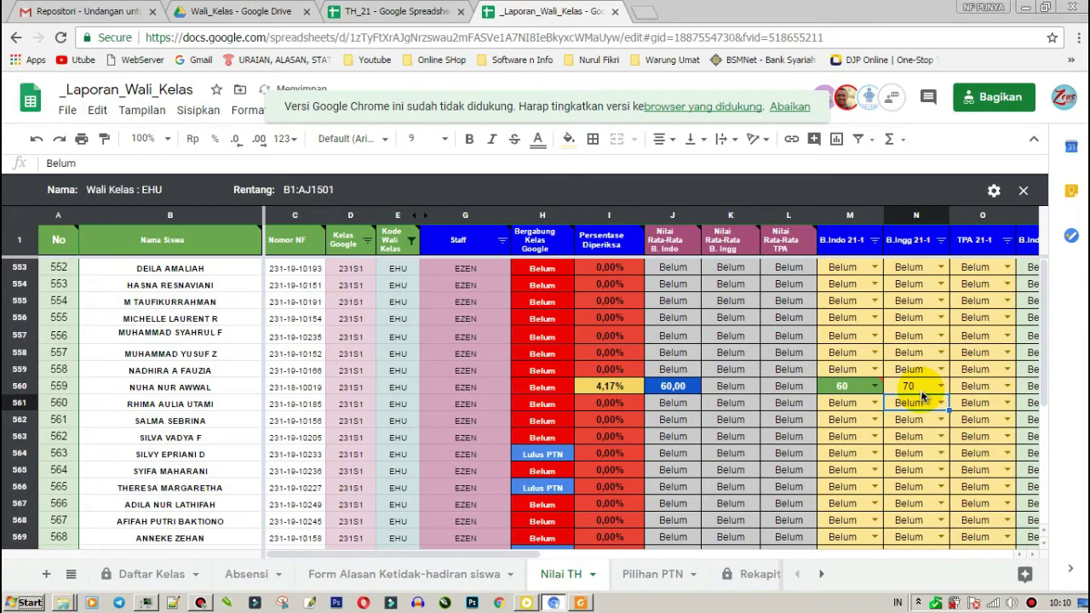
{"action": "left_click", "coordinate": [919, 387]}
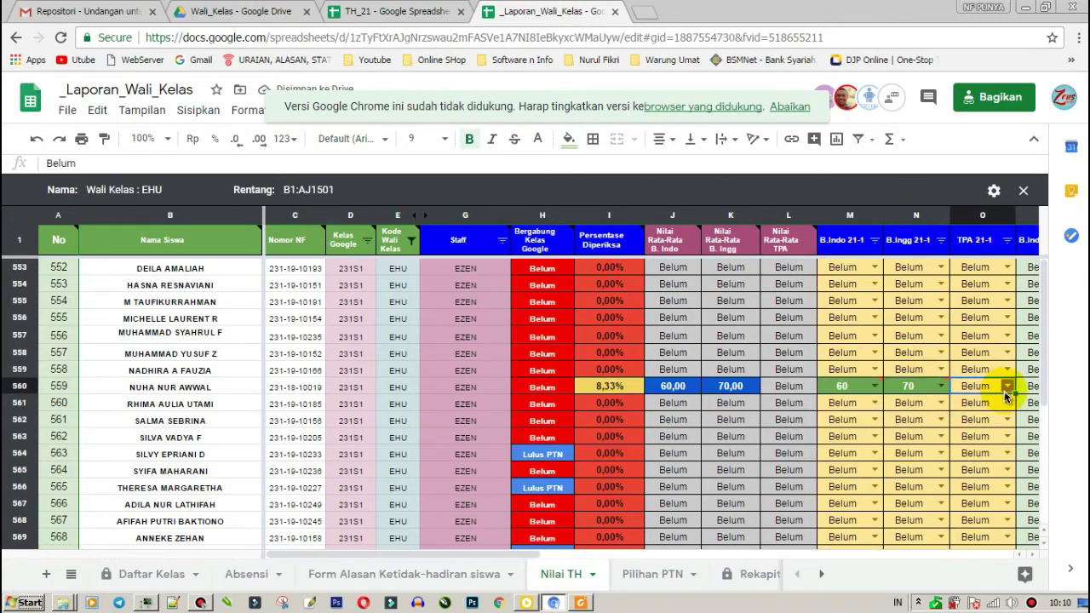
Review row 560 of Nilai TH cell by cell, from the student's name to the checked percentage and B. Indo average formulas.
{"action": "scroll", "coordinate": [1006, 395], "scroll_direction": "right", "scroll_amount": 1}
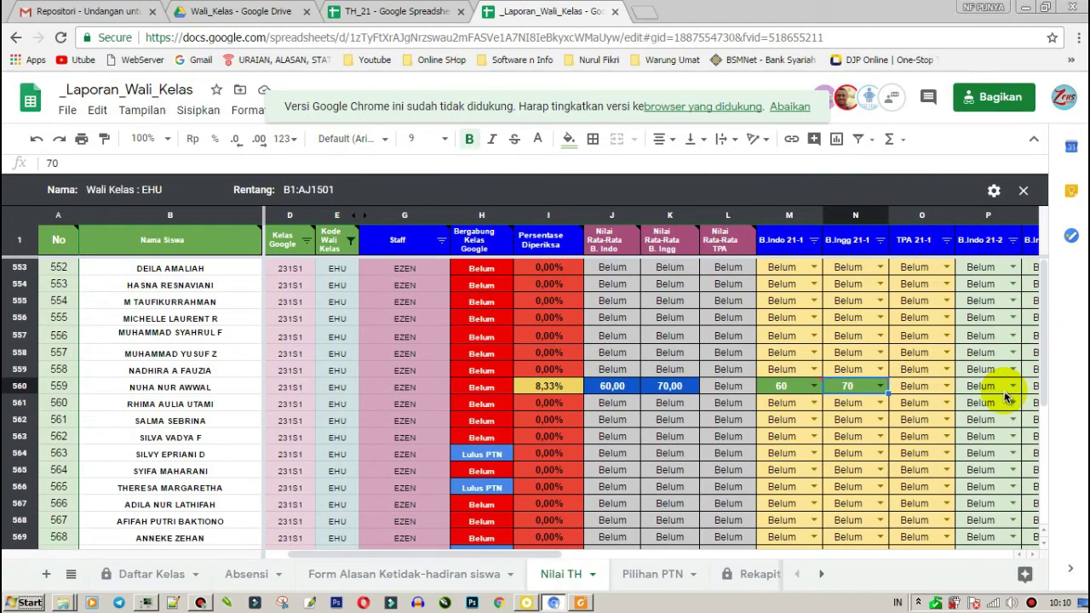
{"action": "key", "text": "Left"}
{"action": "key", "text": "Left"}
{"action": "key", "text": "Left"}
{"action": "key", "text": "Left"}
{"action": "key", "text": "Left"}
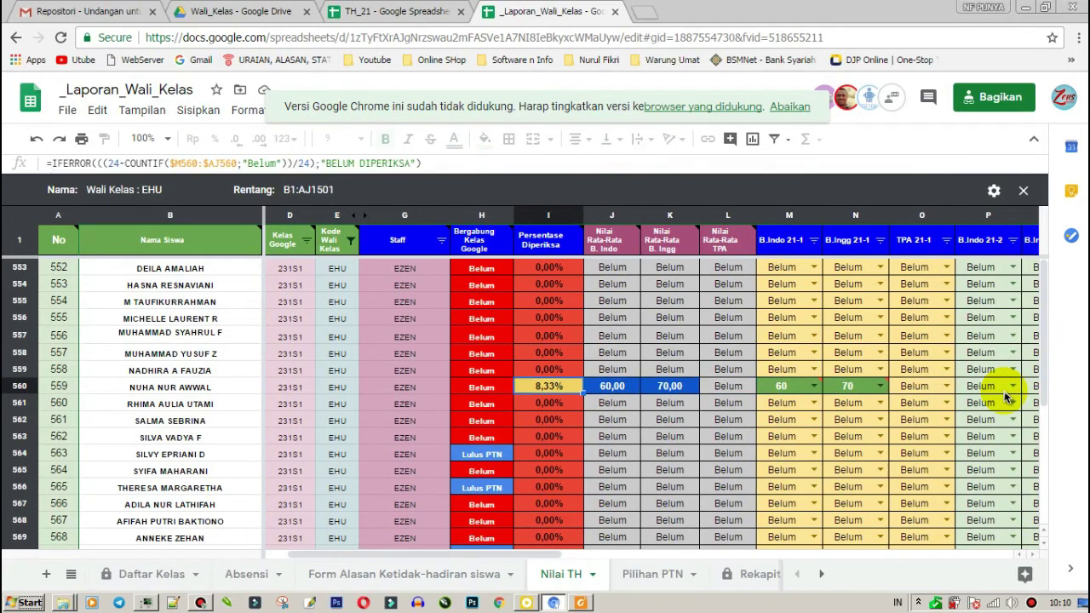
{"action": "key", "text": "Left"}
{"action": "key", "text": "Left"}
{"action": "key", "text": "Left"}
{"action": "key", "text": "Left"}
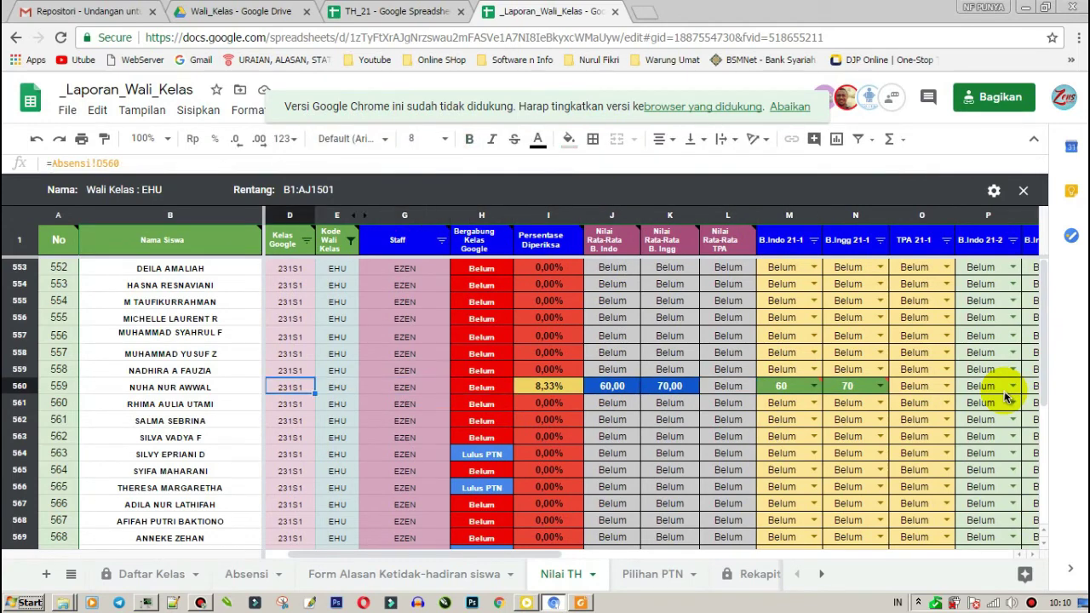
{"action": "key", "text": "Left"}
{"action": "key", "text": "Left"}
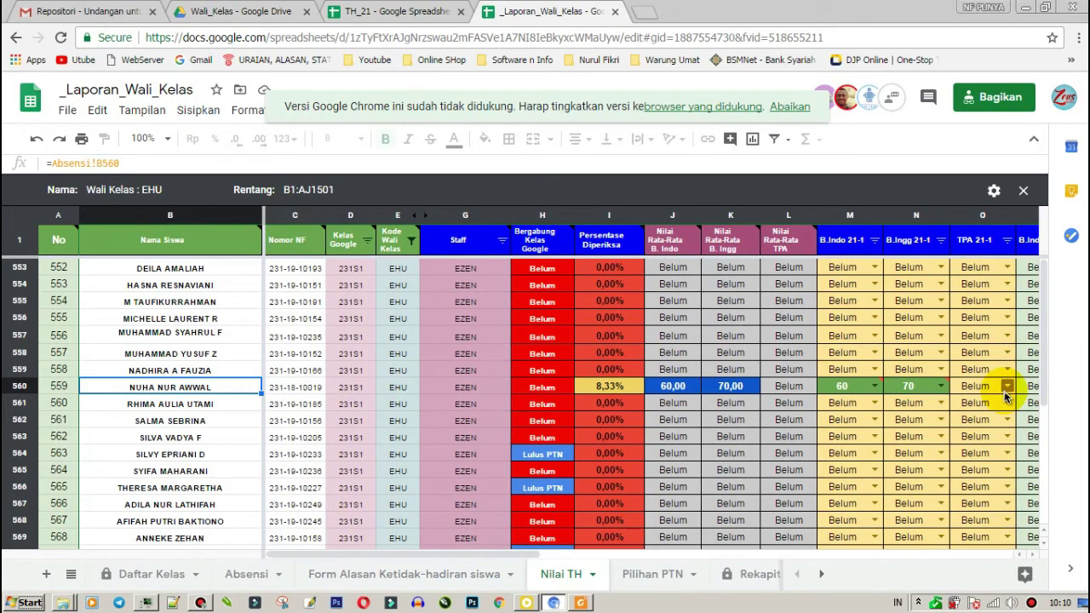
{"action": "key", "text": "Right"}
{"action": "key", "text": "Right"}
{"action": "key", "text": "Right"}
{"action": "key", "text": "Right"}
{"action": "key", "text": "Right"}
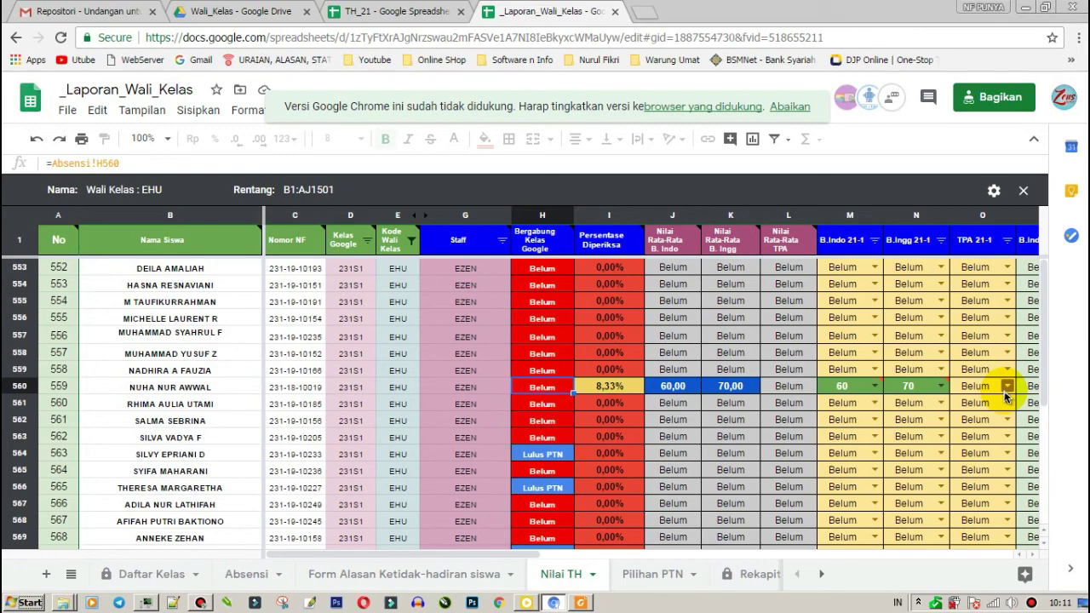
{"action": "key", "text": "Right"}
{"action": "key", "text": "Right"}
{"action": "key", "text": "Right"}
{"action": "key", "text": "Right"}
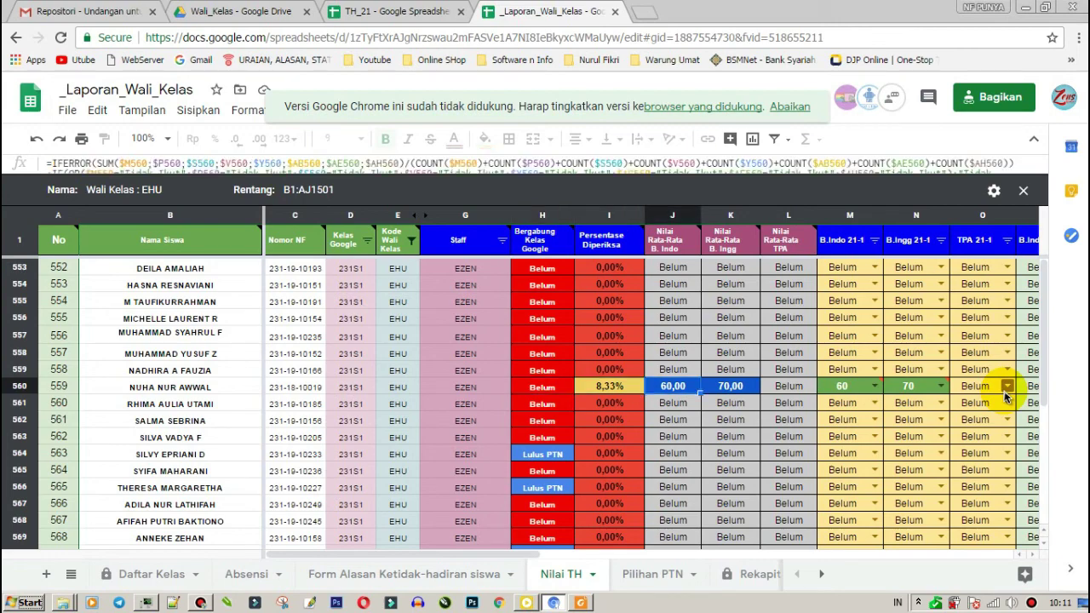